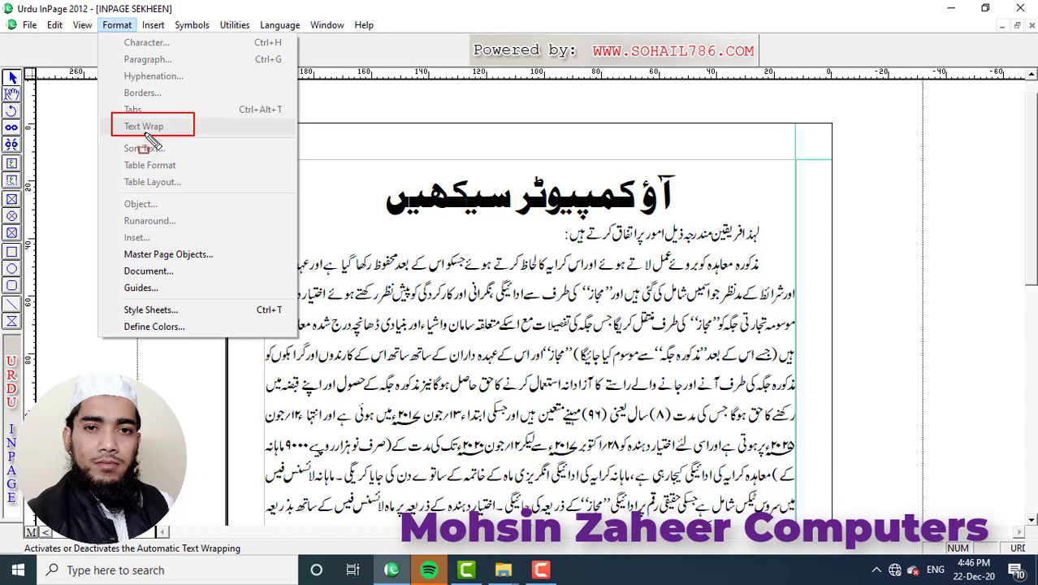
Close the Format menu to return to the Urdu article page.
key("Escape")
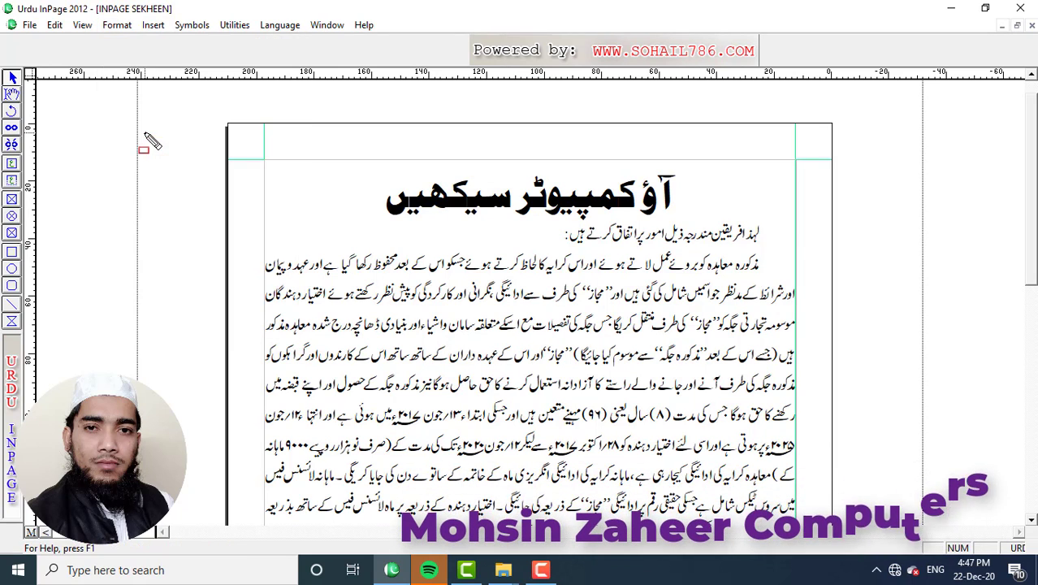
Draw a picture frame over the article's middle and import studio_background-(5) at 30% scale.
left_click(14, 202)
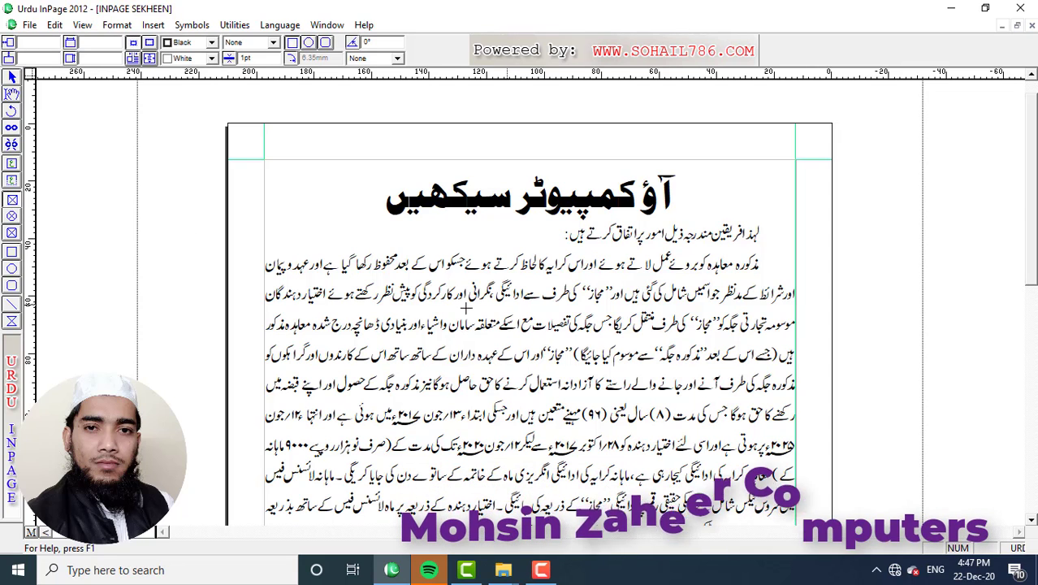
left_click_drag(436, 305, 680, 454)
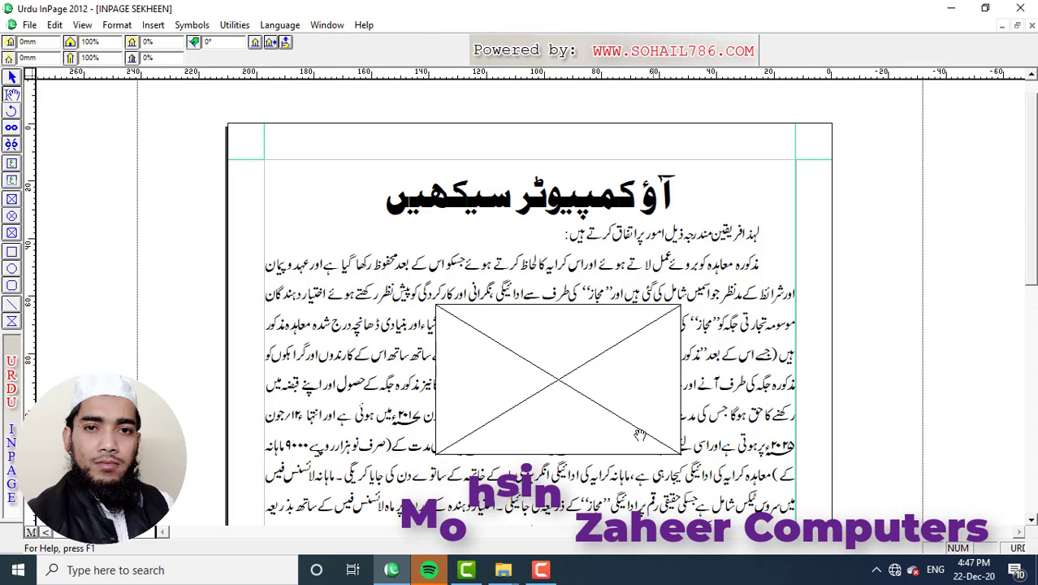
double_click(547, 355)
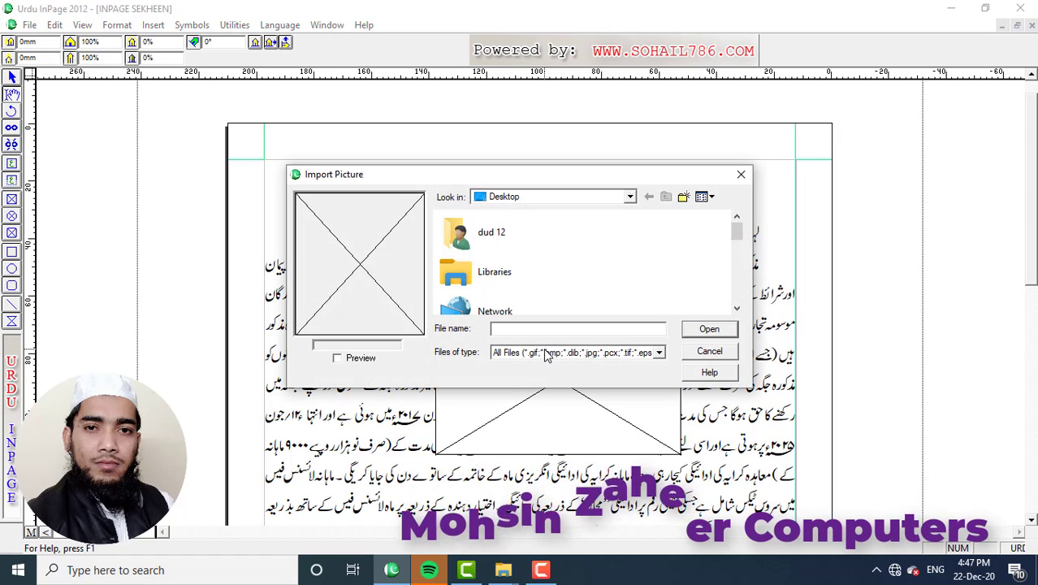
scroll(510, 254, "down", 1)
scroll(510, 254, "down", 4)
left_click(506, 255)
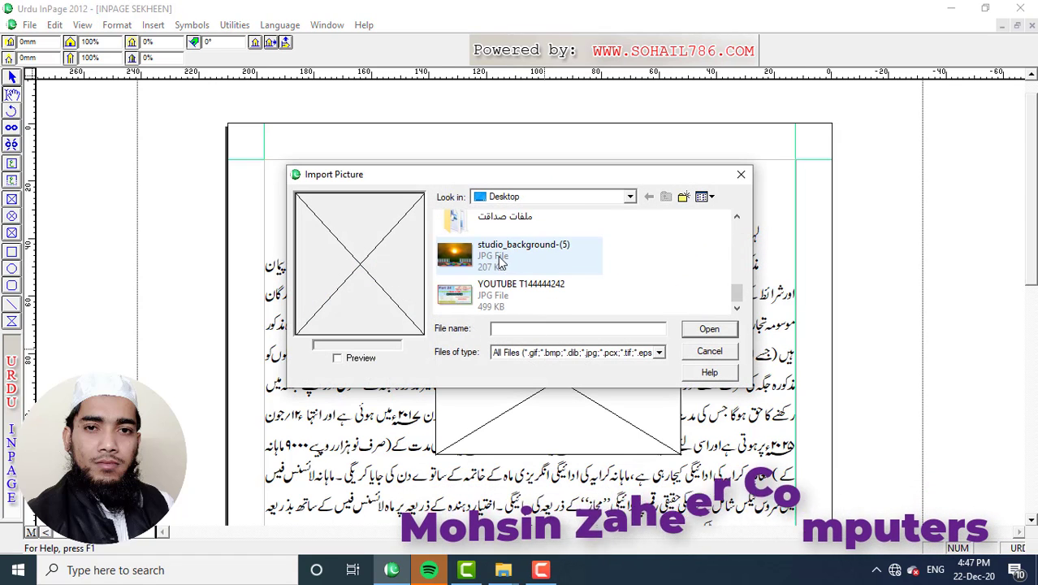
left_click(709, 330)
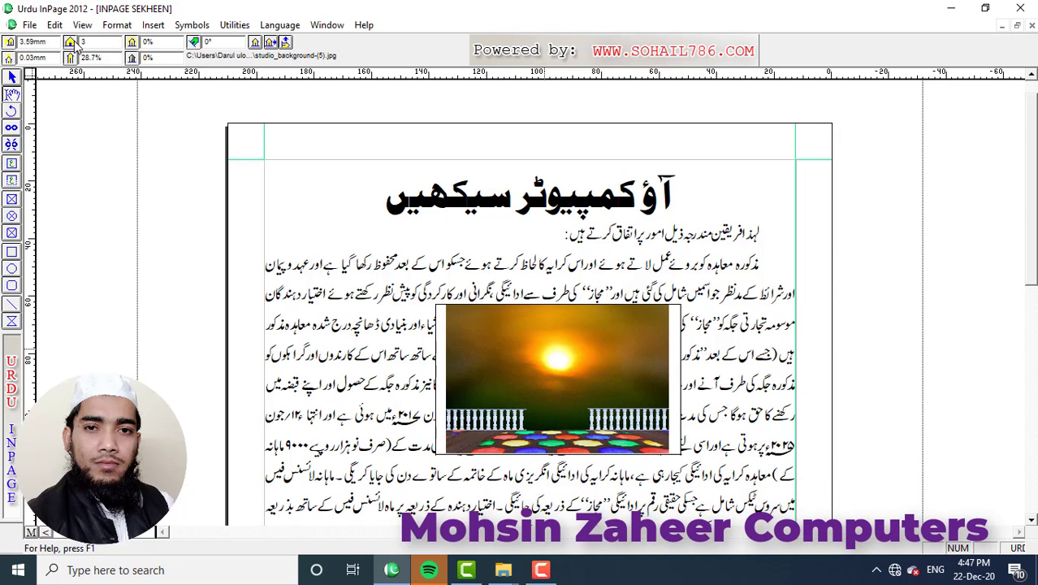
type("0")
key("Return")
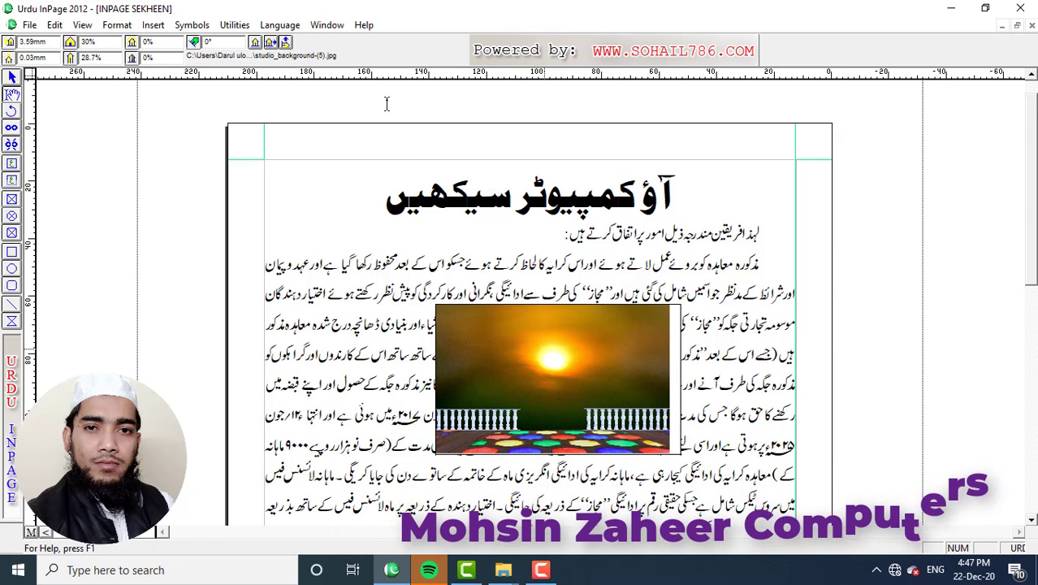
Scale the sunset picture to 33% and centre it within its frame.
left_click(254, 43)
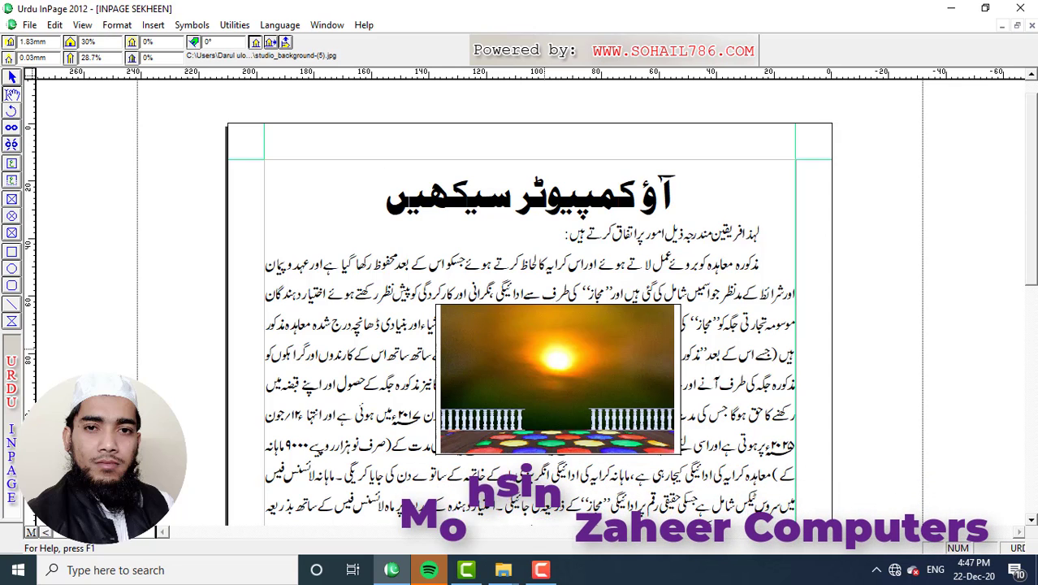
left_click_drag(104, 42, 74, 44)
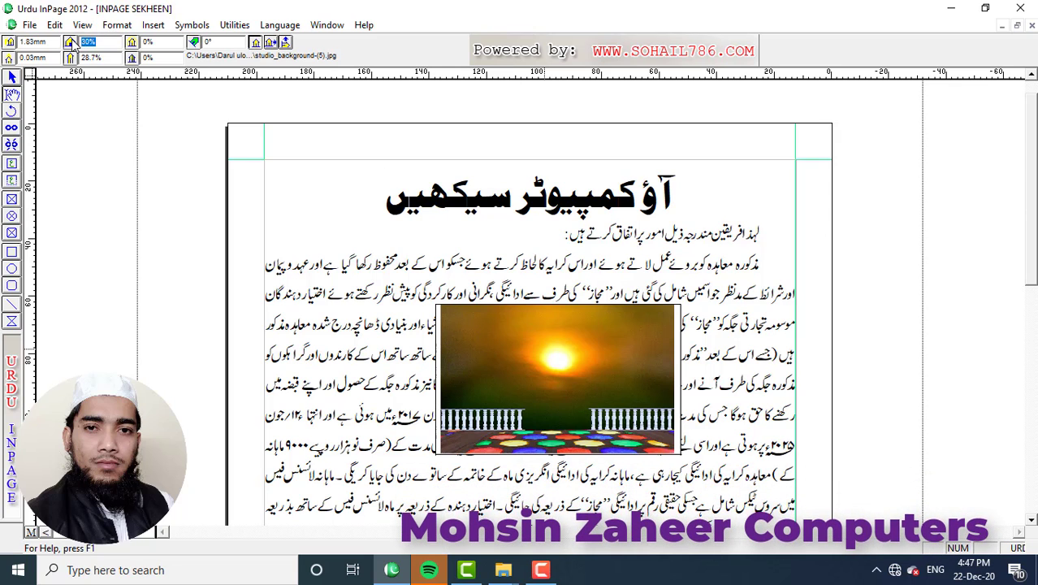
type("33")
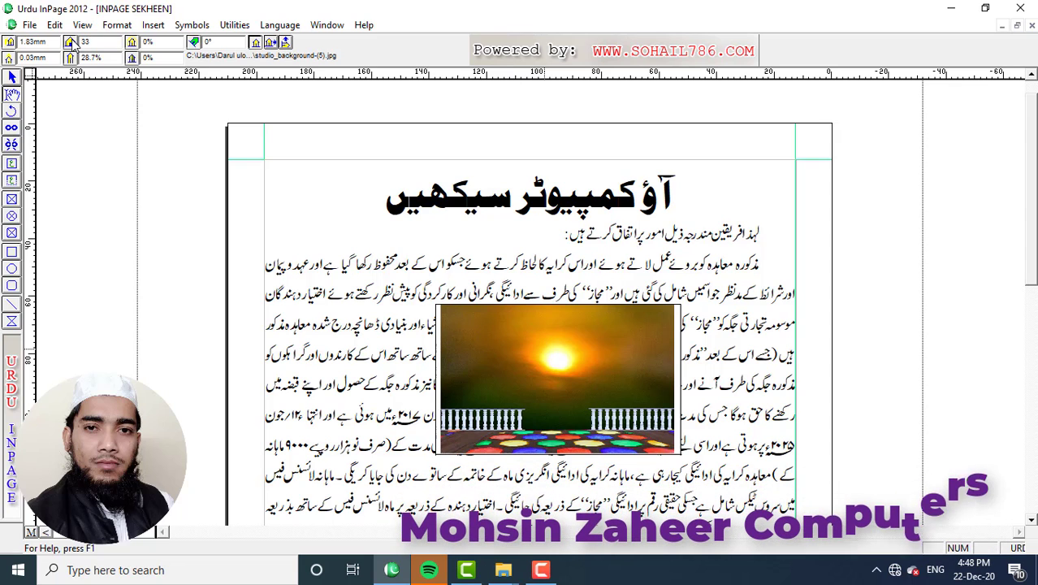
key("Return")
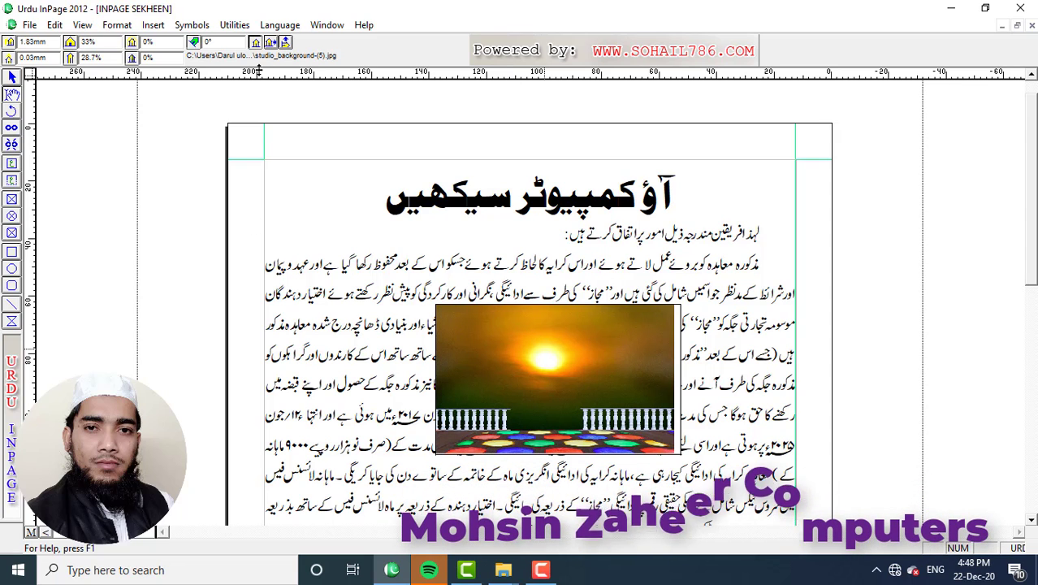
left_click(255, 43)
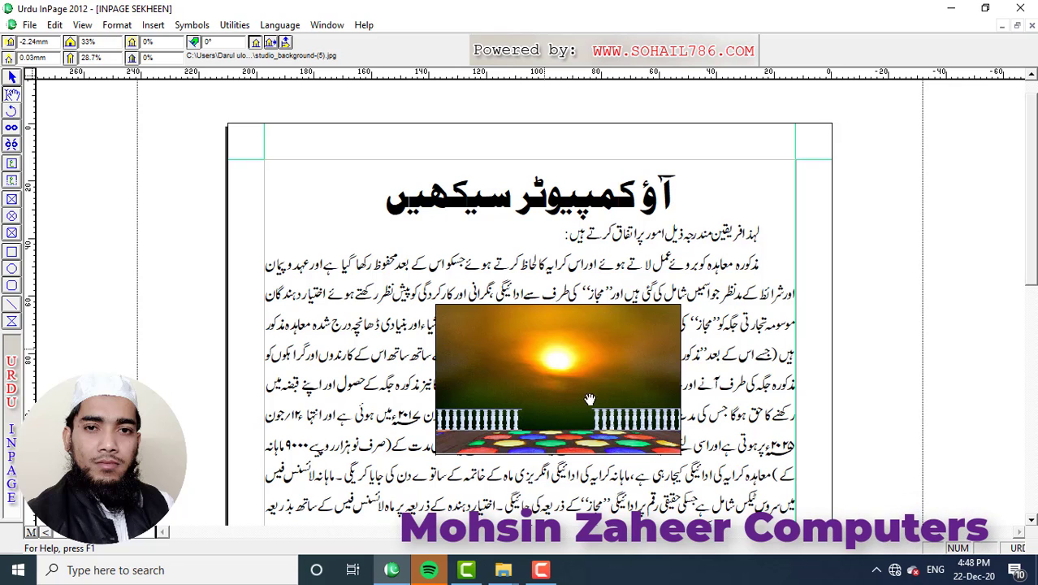
left_click(116, 24)
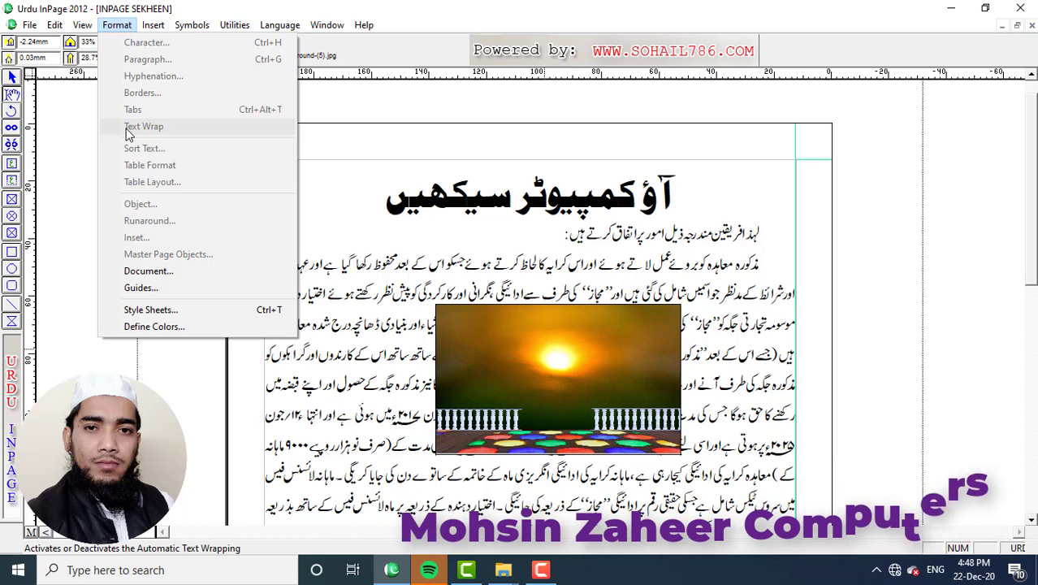
left_click(4, 106)
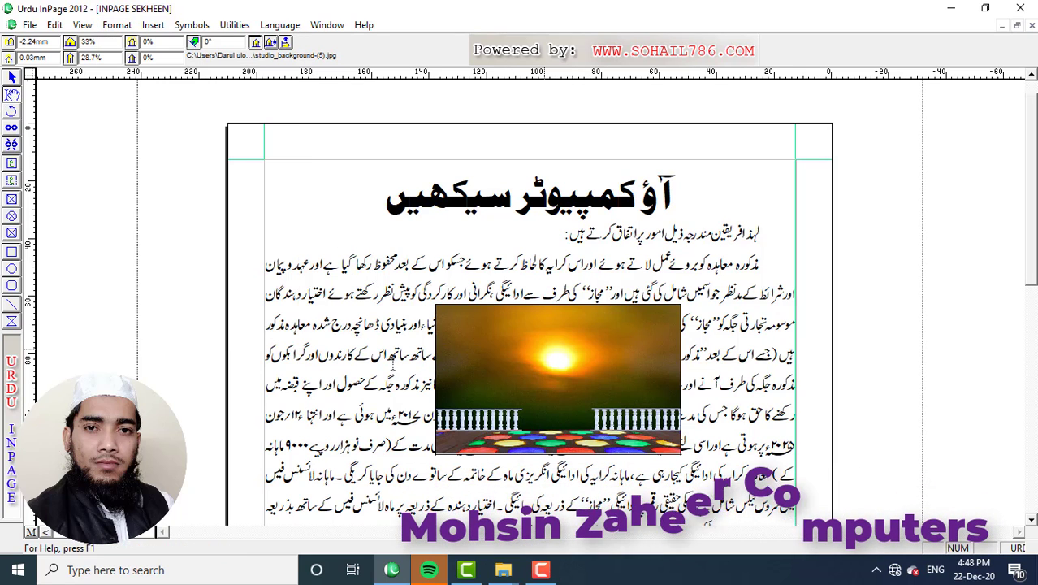
left_click(396, 347)
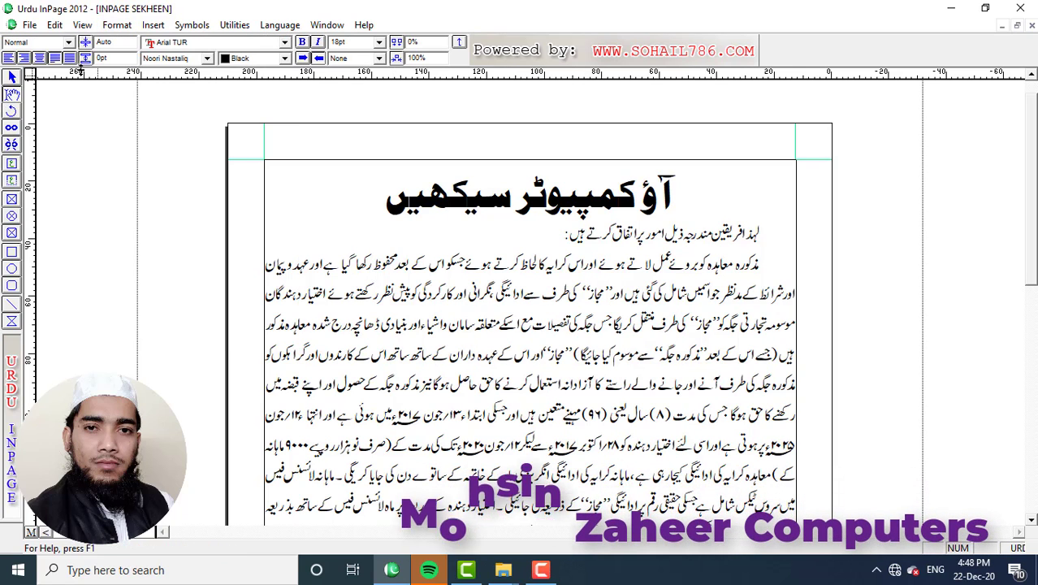
left_click(117, 25)
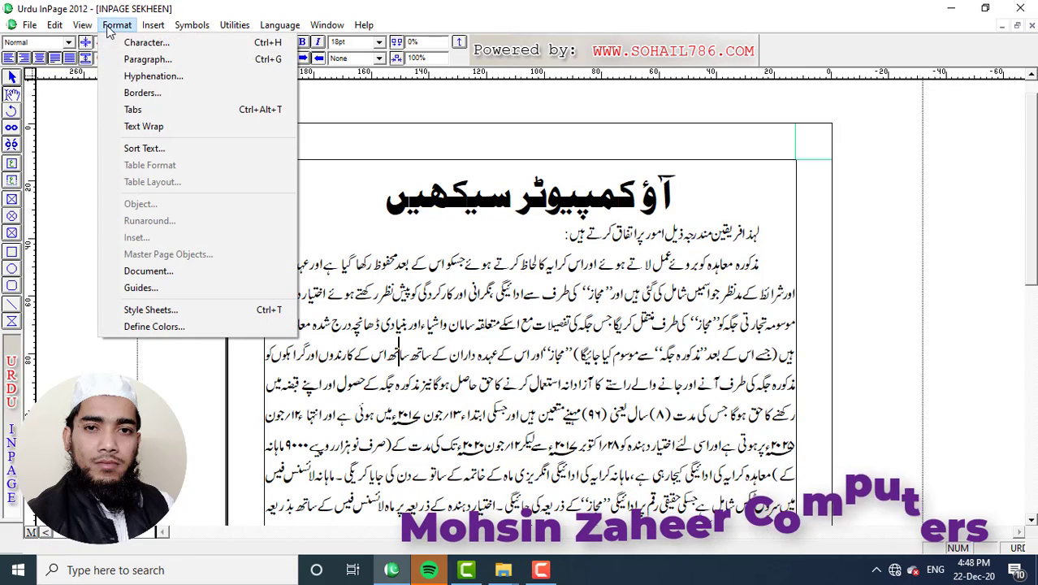
left_click(124, 128)
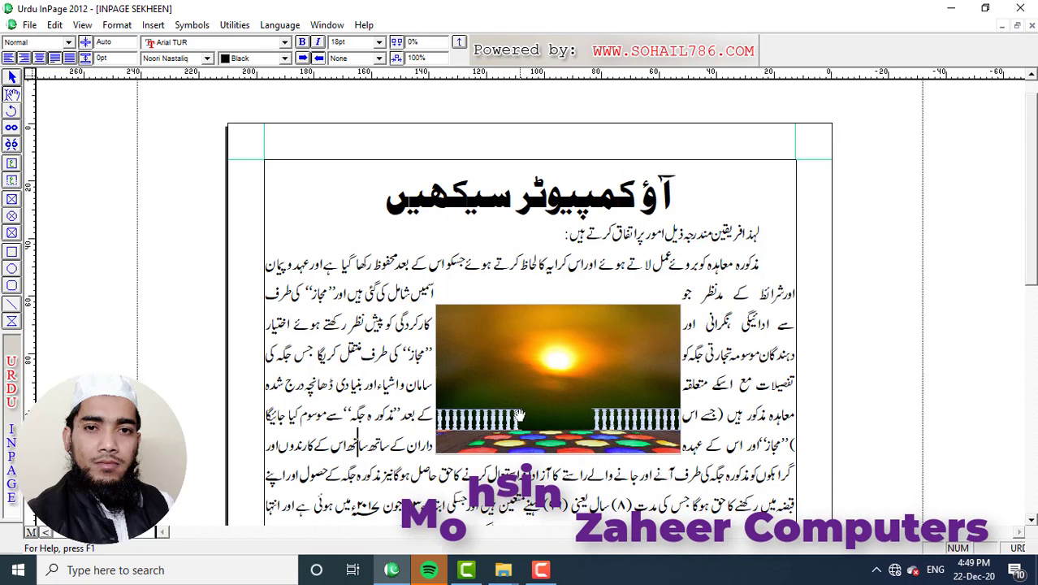
left_click_drag(520, 416, 515, 444)
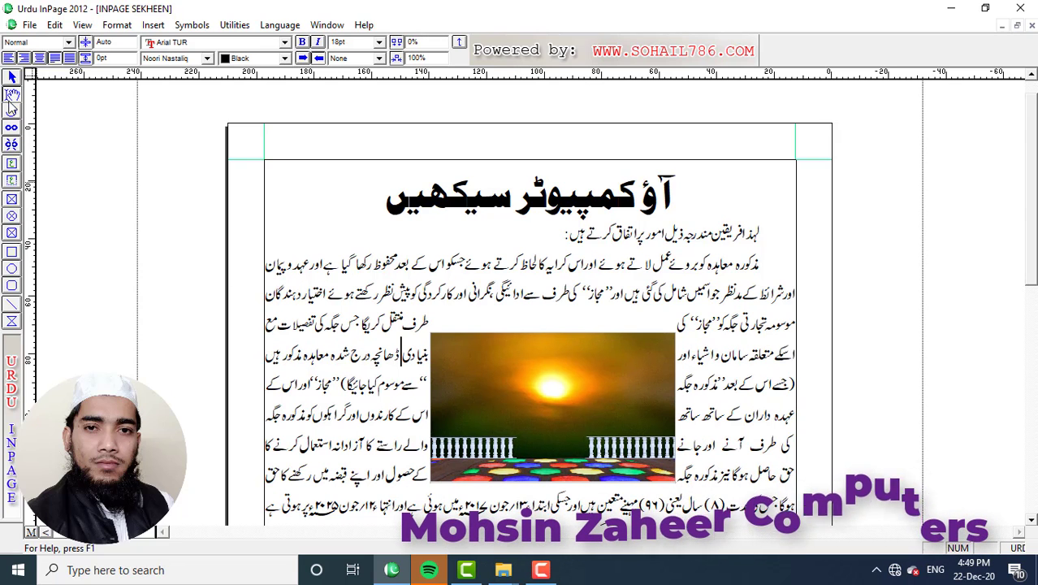
left_click(598, 393)
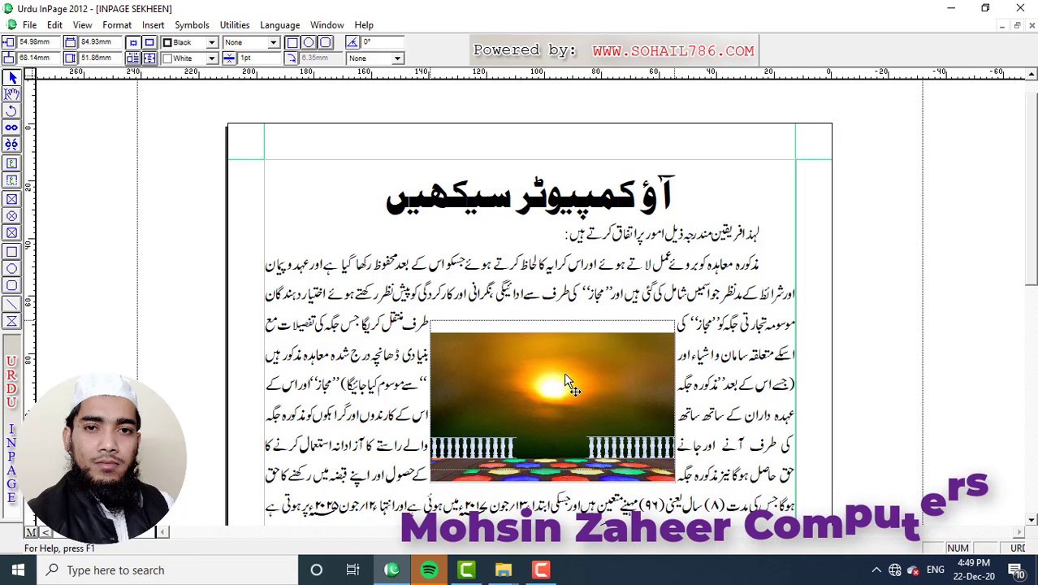
left_click_drag(565, 375, 568, 388)
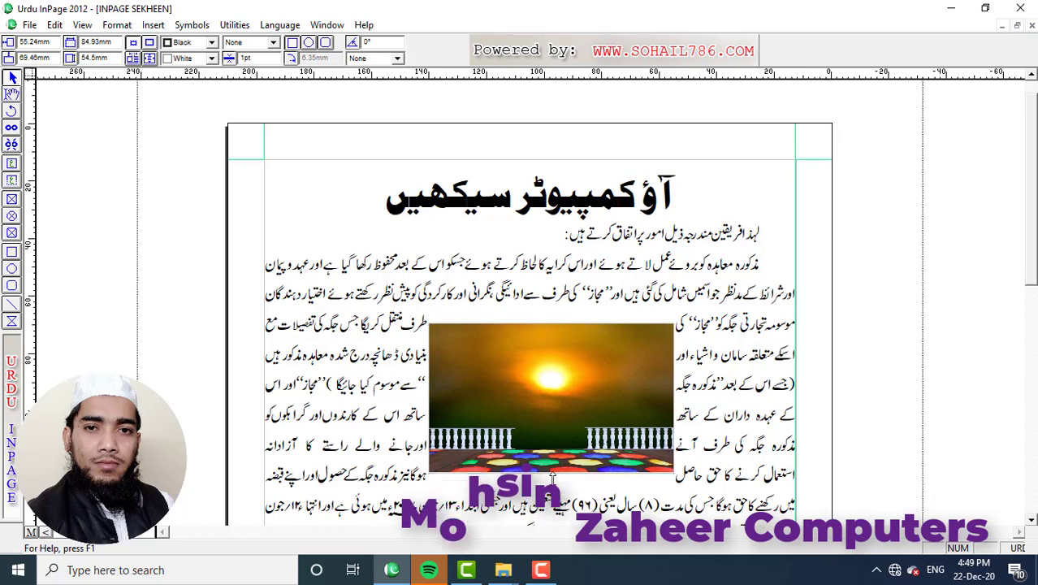
left_click_drag(547, 424, 548, 428)
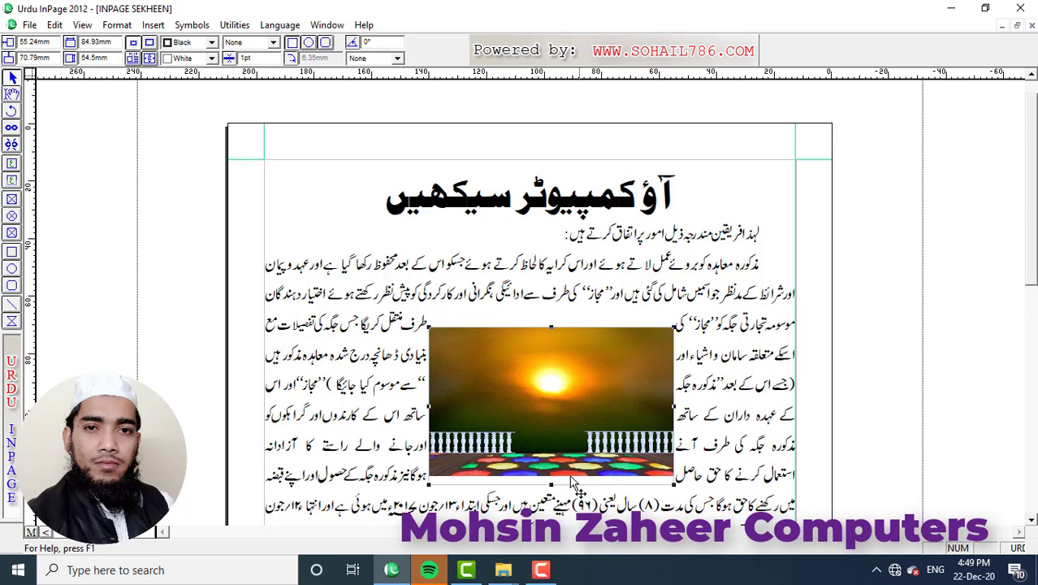
left_click_drag(551, 485, 550, 489)
left_click(11, 95)
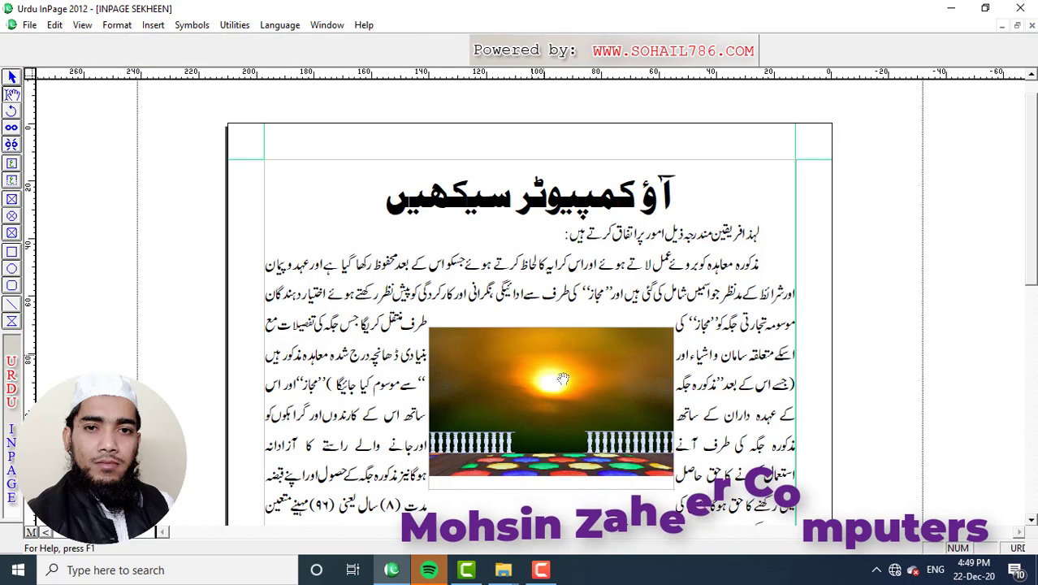
left_click(592, 406)
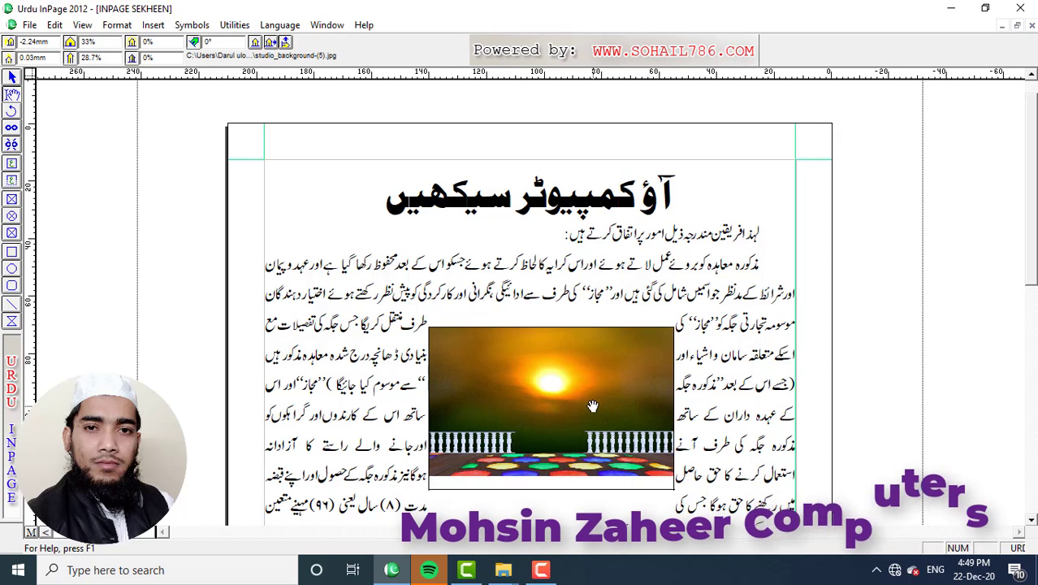
double_click(115, 58)
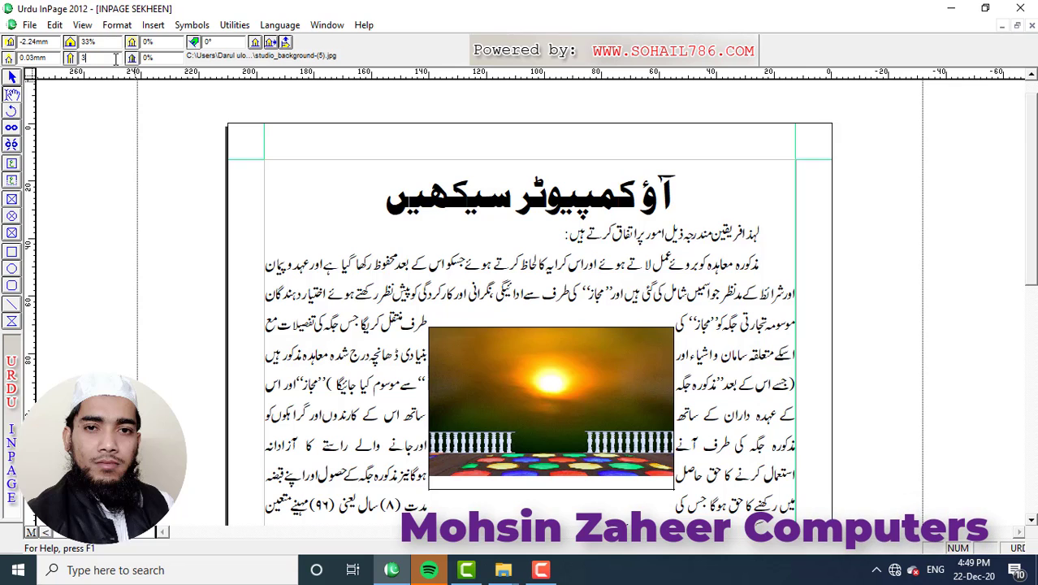
type("33")
key("Return")
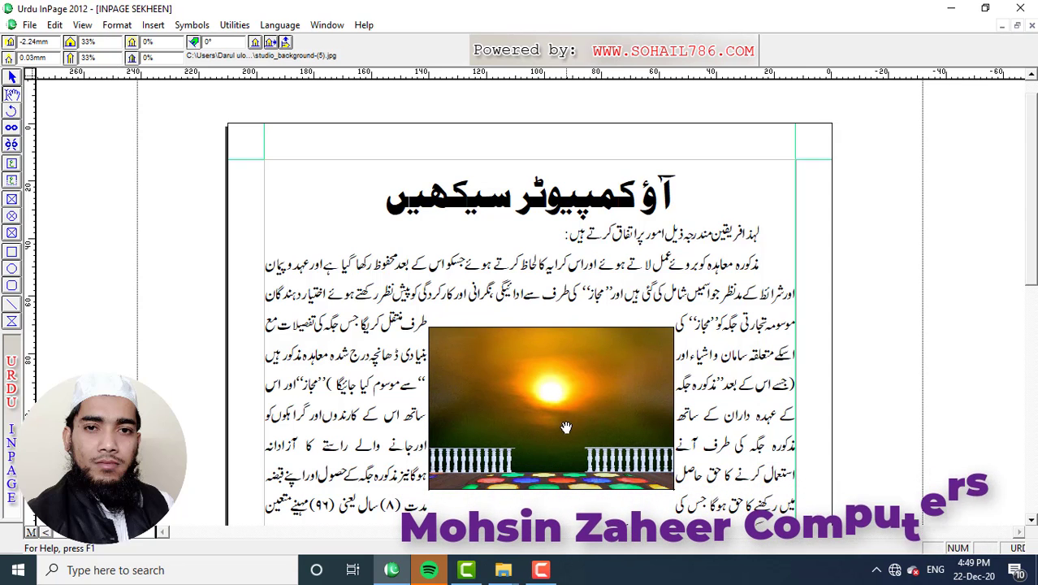
left_click(11, 76)
left_click(535, 388)
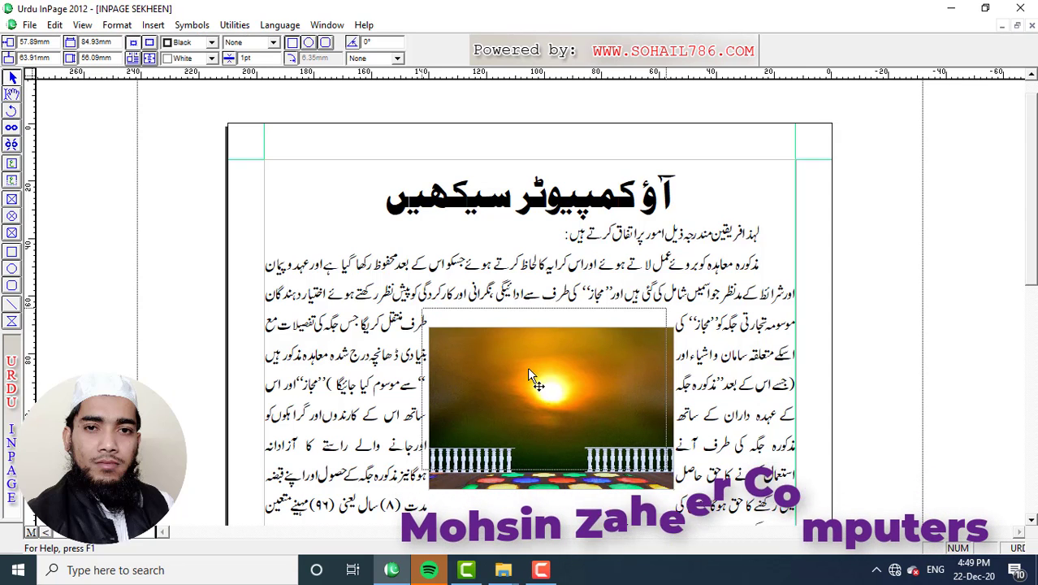
left_click_drag(529, 360, 529, 362)
left_click_drag(589, 398, 587, 397)
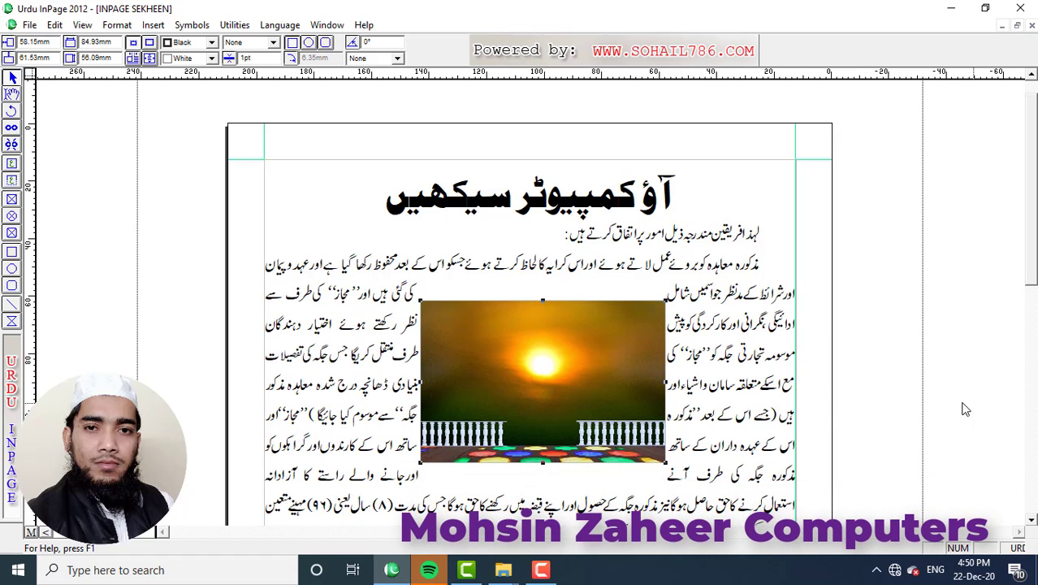
Untick Run Around in the Runaround settings so text flows behind the sun picture.
left_click(119, 26)
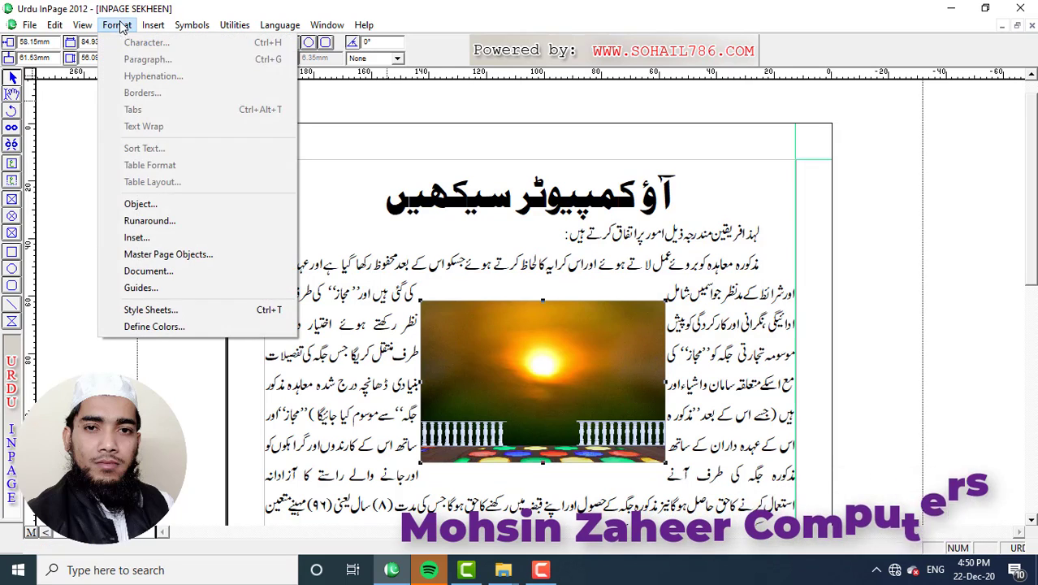
left_click(151, 223)
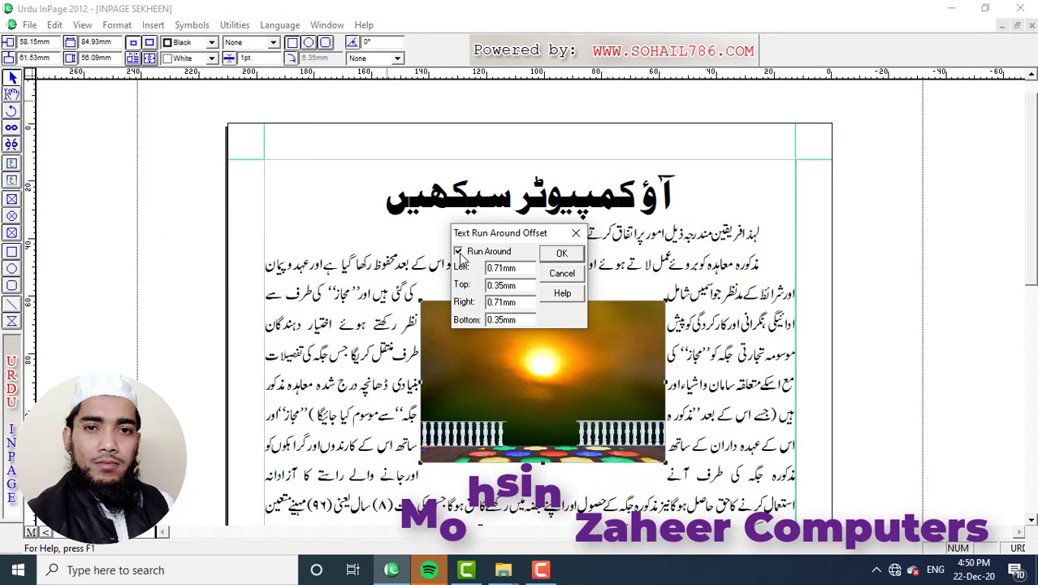
left_click(458, 253)
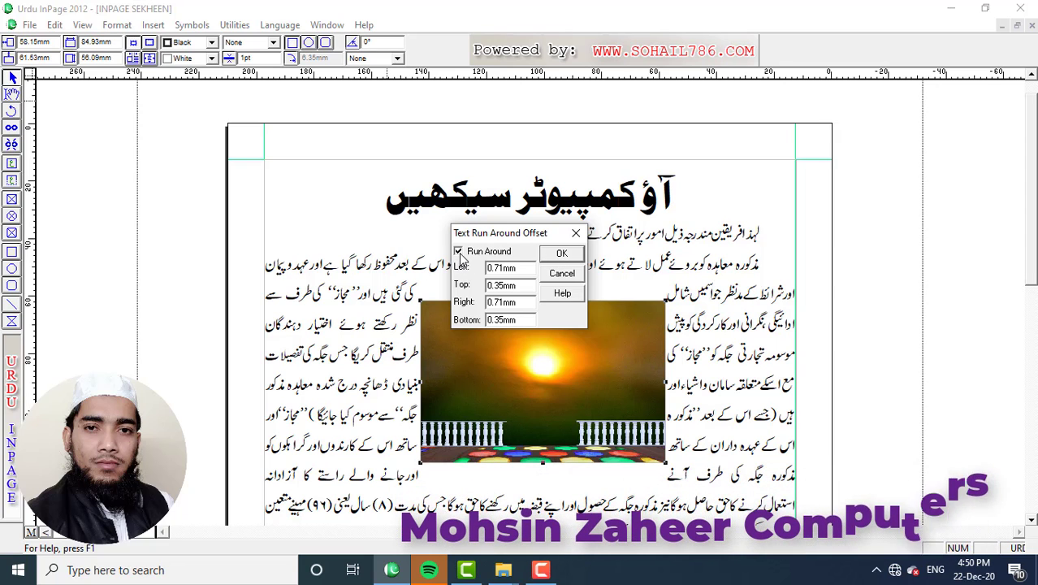
left_click(561, 254)
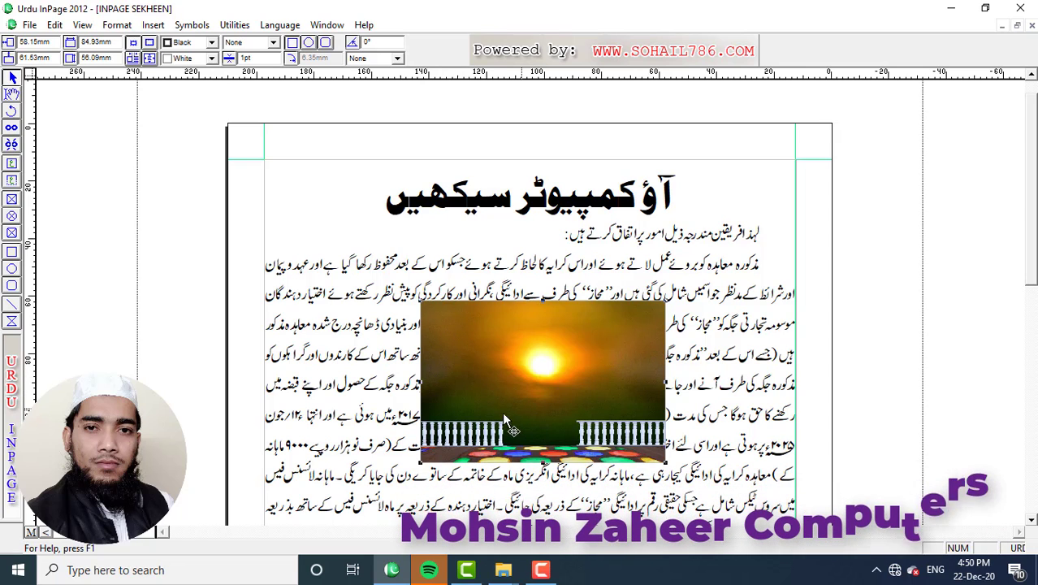
Reopen the Runaround settings and tick Run Around again.
left_click(116, 25)
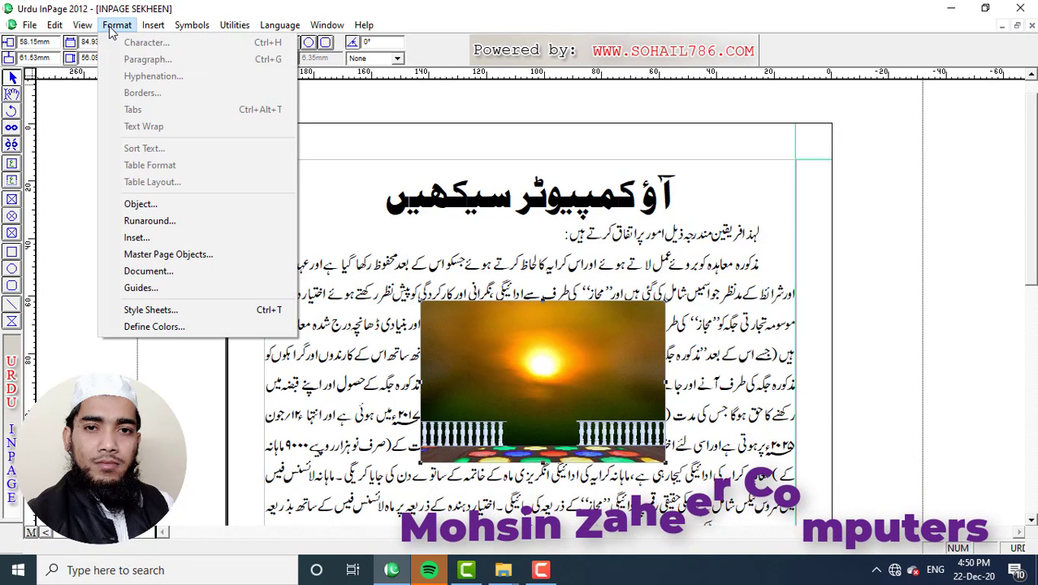
left_click(154, 226)
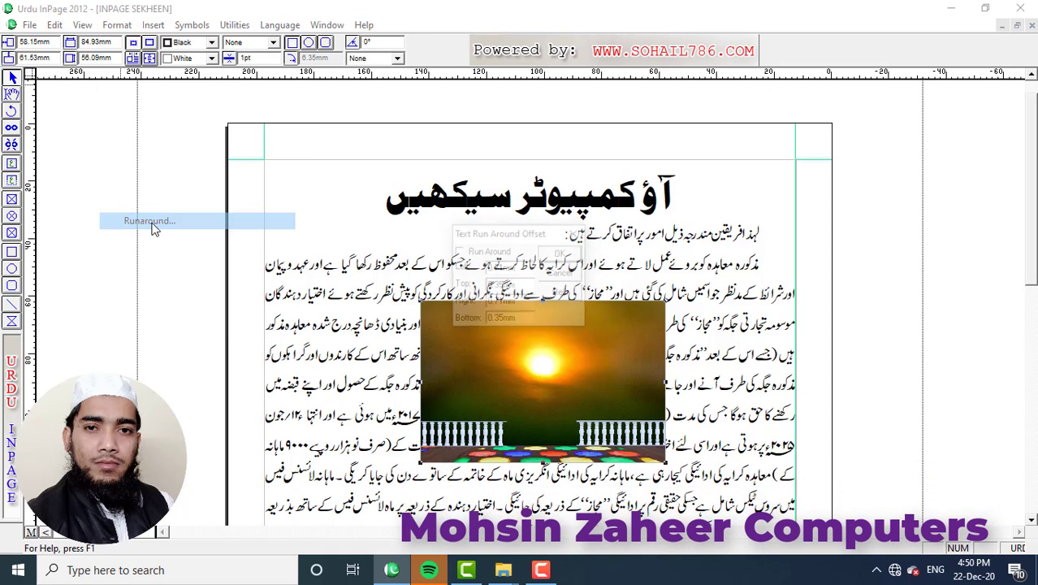
left_click(458, 252)
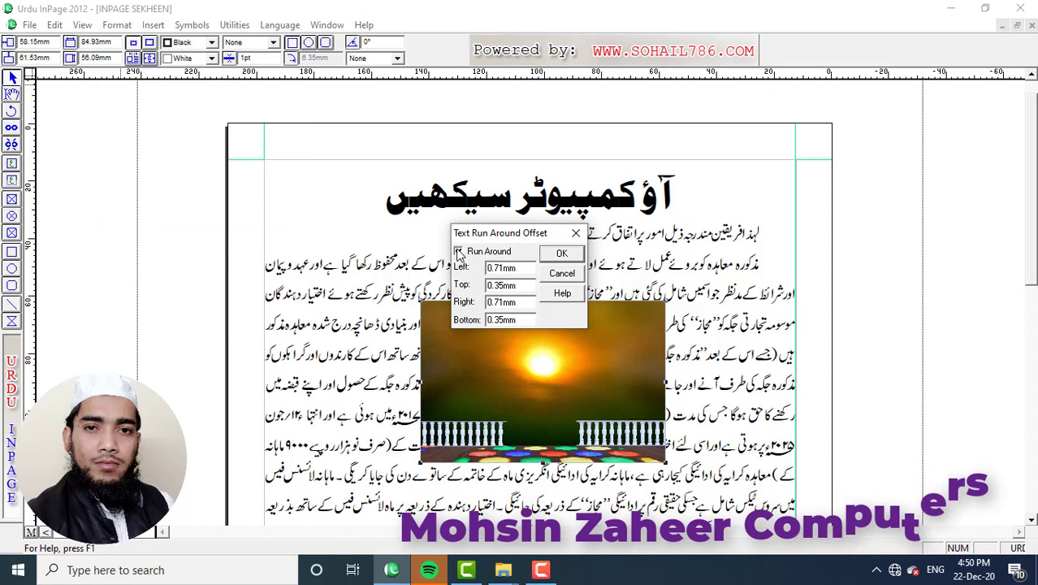
Confirm Run Around so text wraps the picture, and nudge the picture slightly left.
left_click(562, 254)
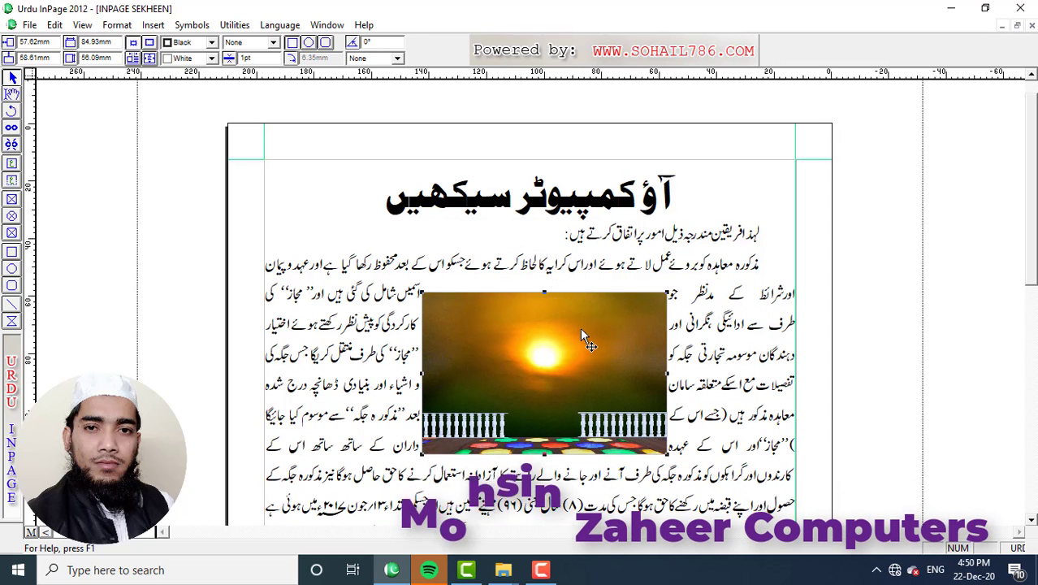
left_click_drag(580, 327, 572, 329)
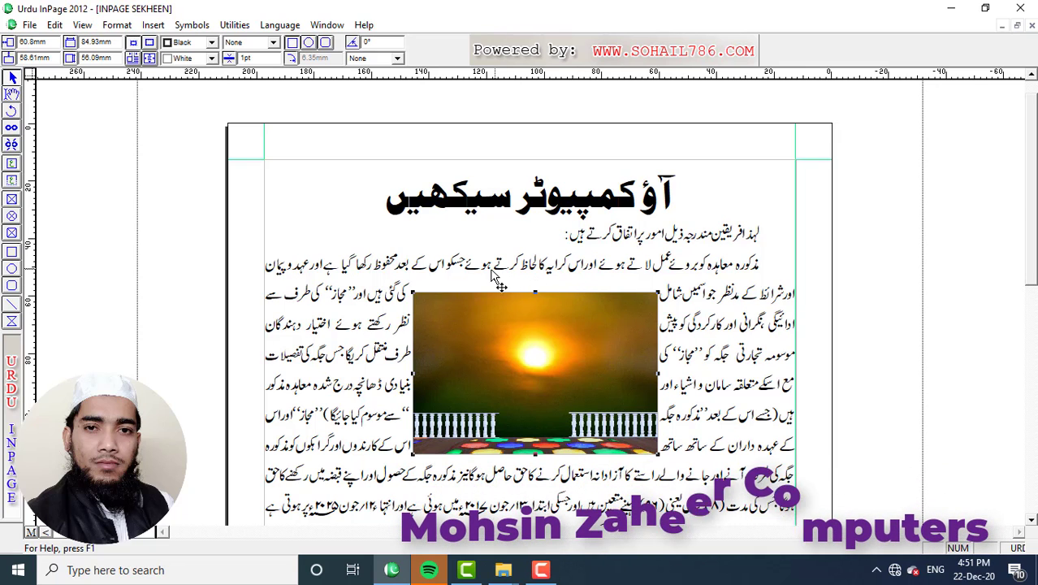
left_click(117, 24)
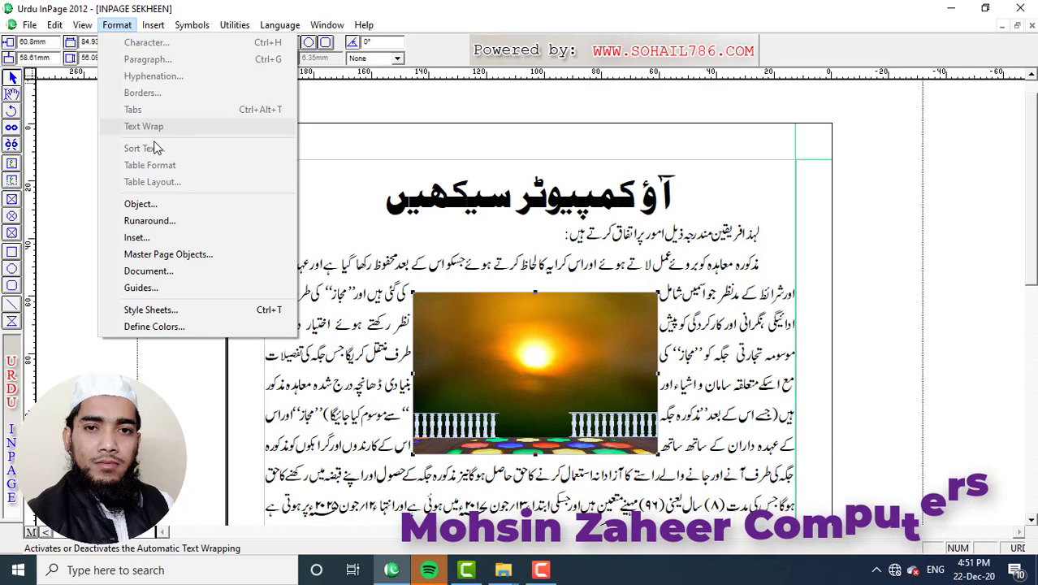
left_click(178, 226)
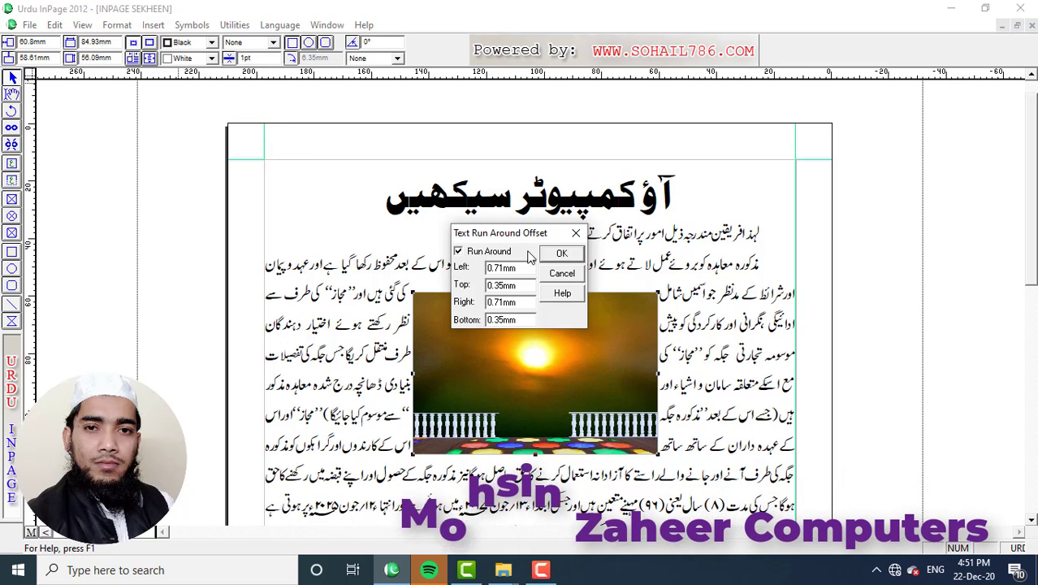
left_click(562, 252)
left_click(117, 24)
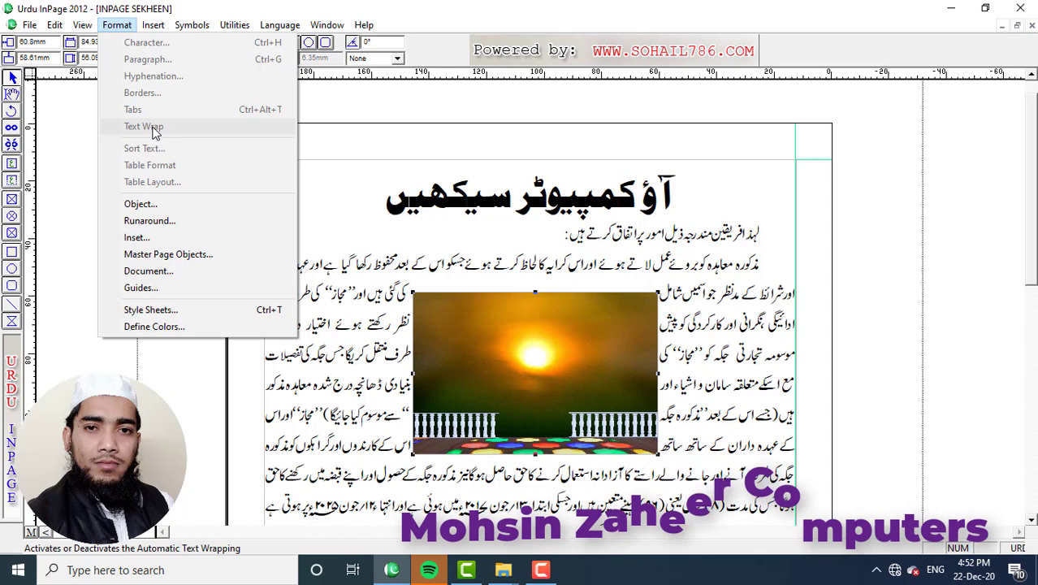
Put the cursor in the body text and check the Format menu showing Text Wrap ticked.
left_click(42, 108)
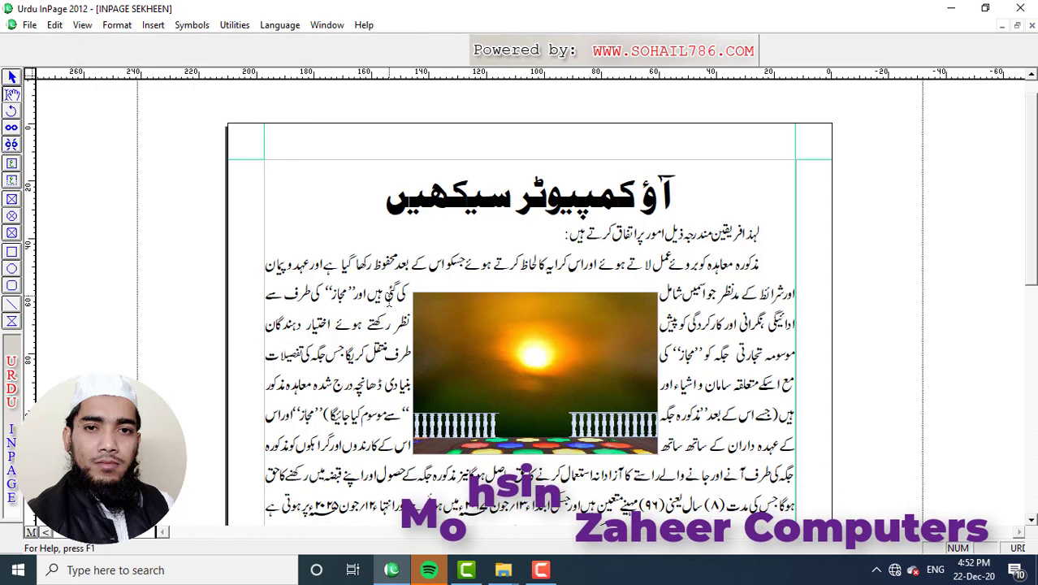
left_click(388, 299)
left_click(117, 24)
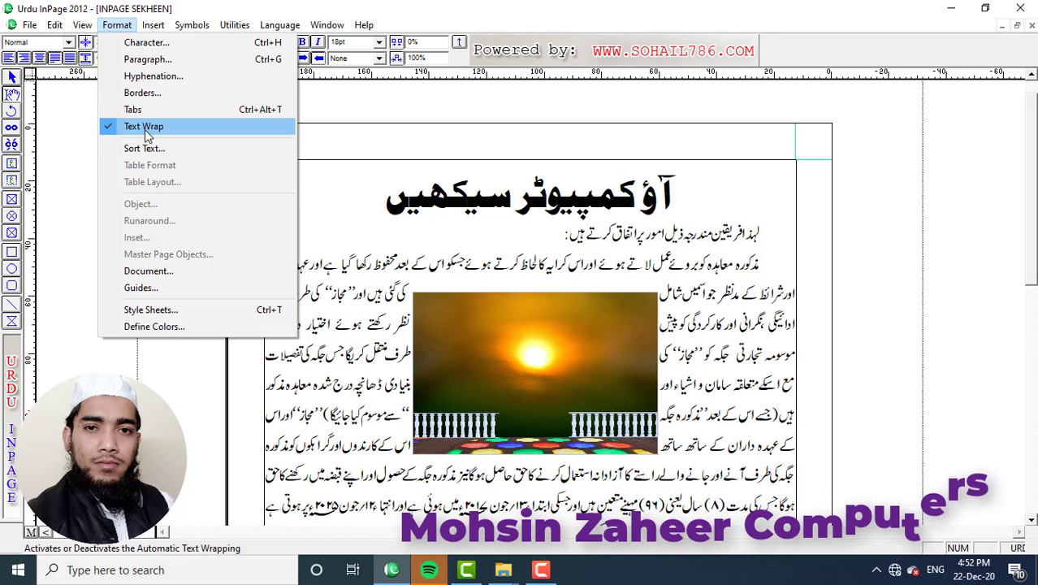
left_click_drag(104, 136, 183, 165)
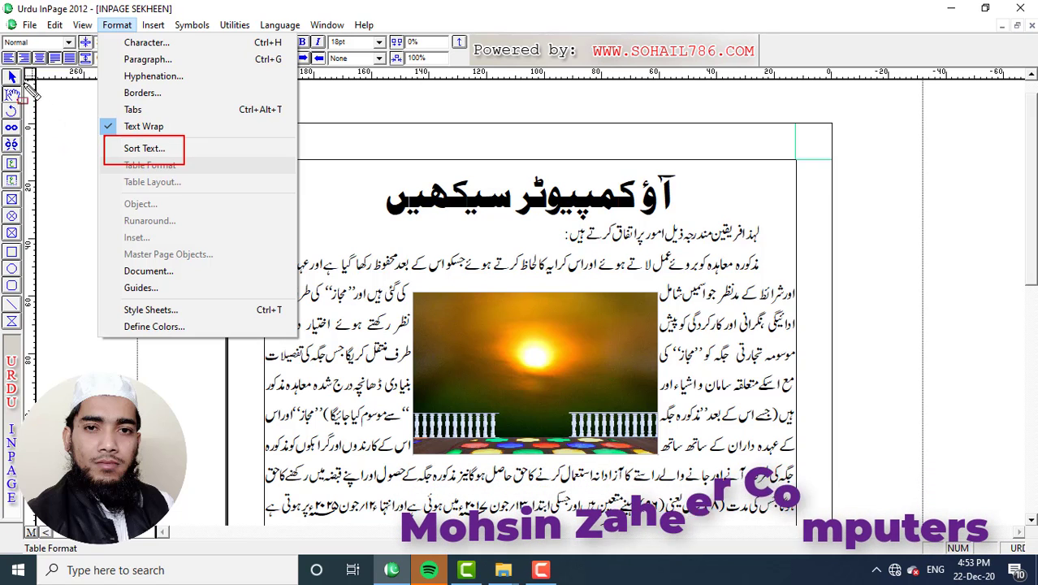
key("Escape")
Create a new blank A4 right-to-left document.
left_click(11, 78)
left_click(29, 25)
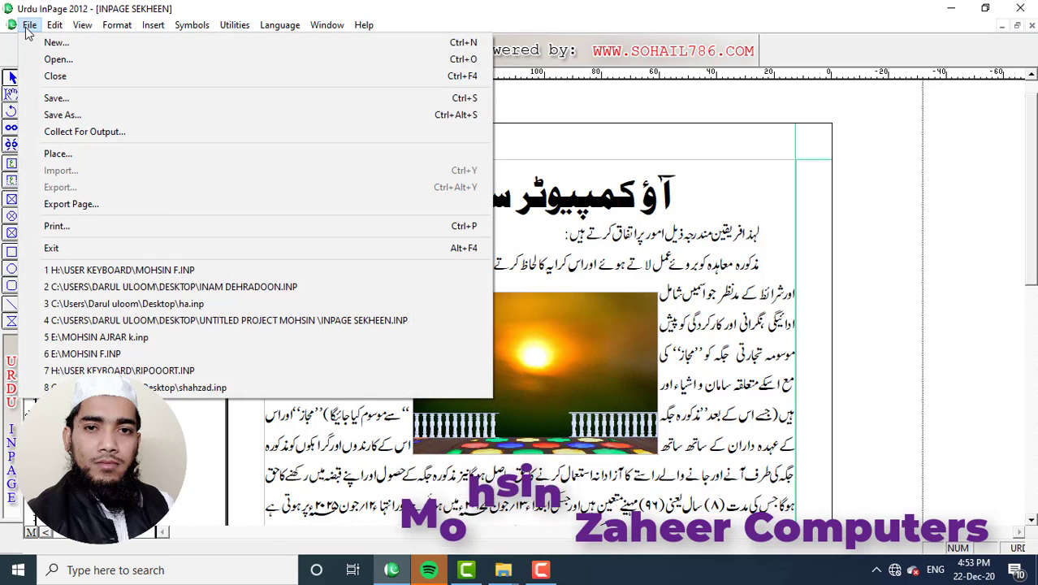
left_click(47, 40)
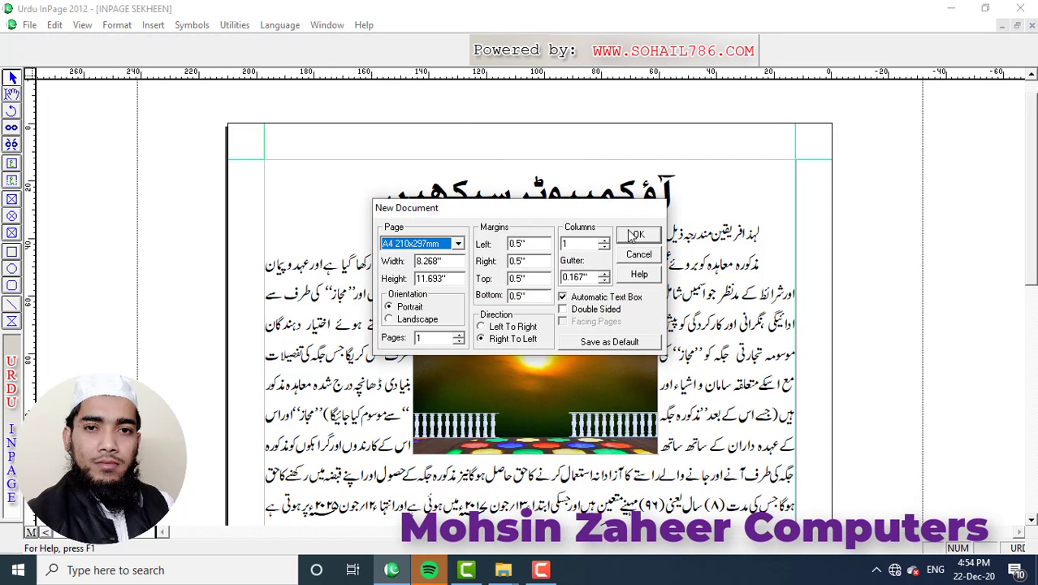
left_click(636, 235)
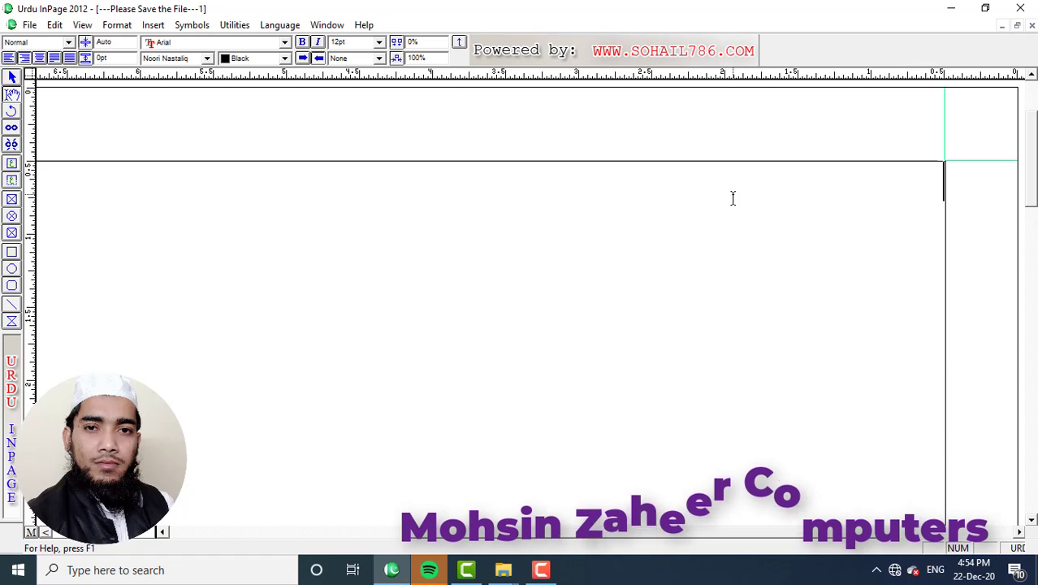
Type the Urdu names on separate lines, six in total, correcting a typo.
type("محمد ح")
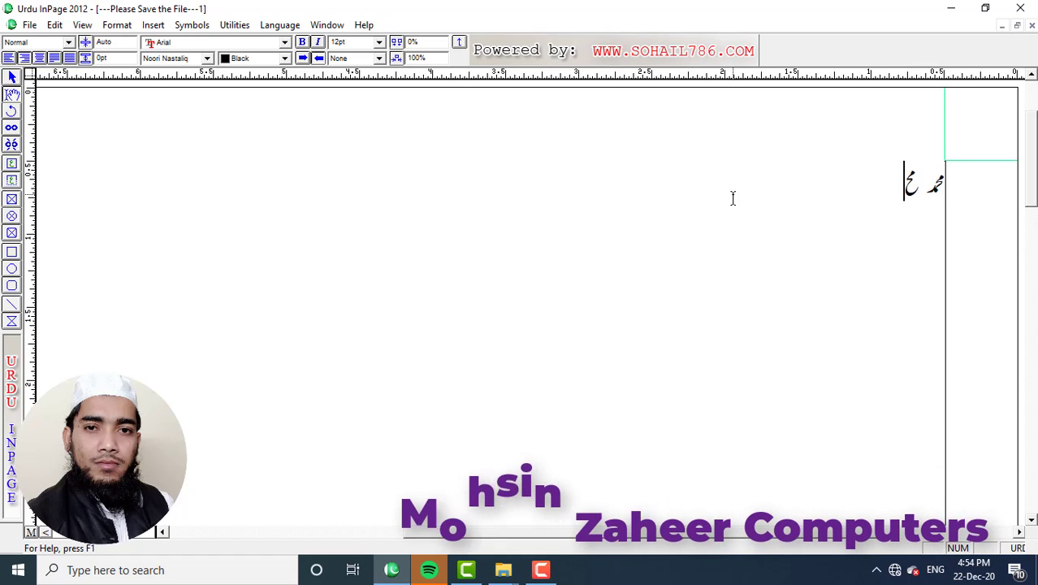
key("BackSpace")
key("BackSpace")
key("BackSpace")
key("BackSpace")
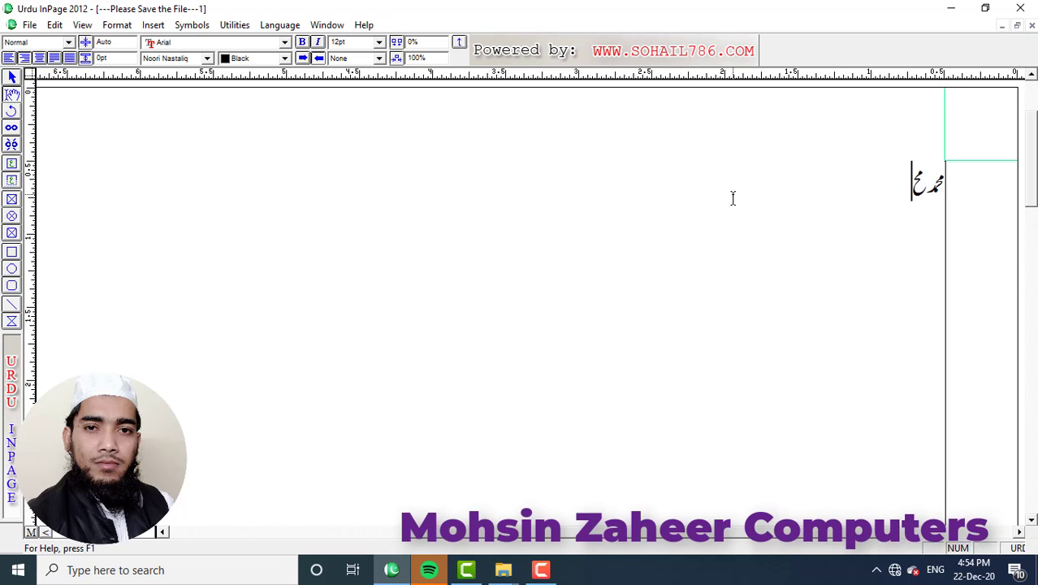
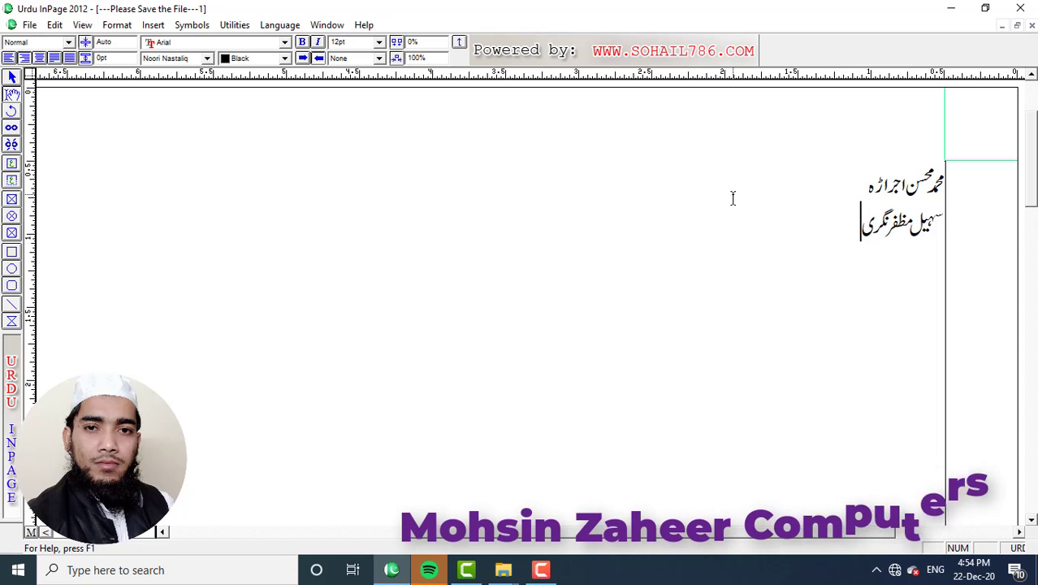
key("Return")
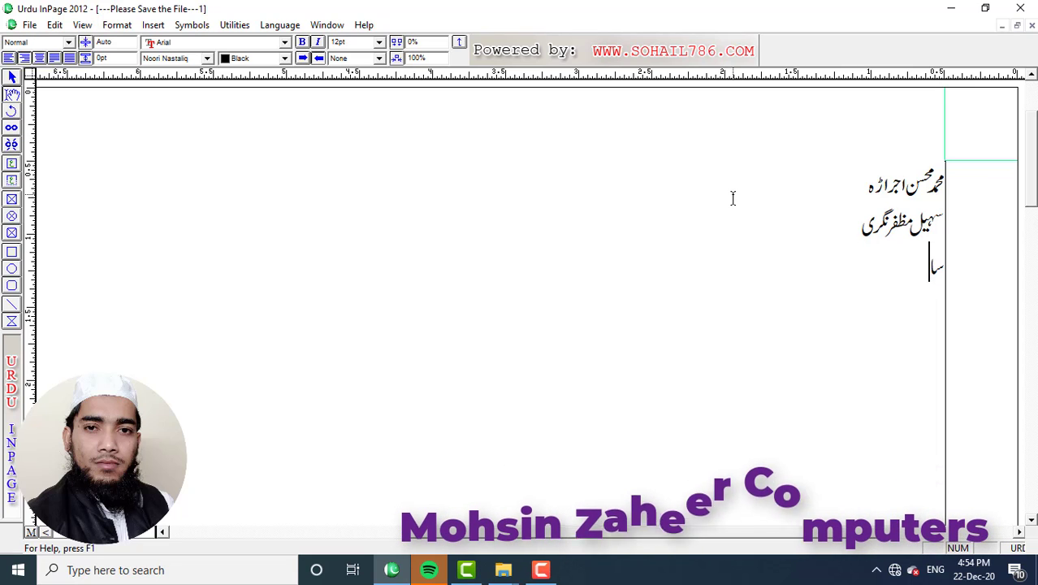
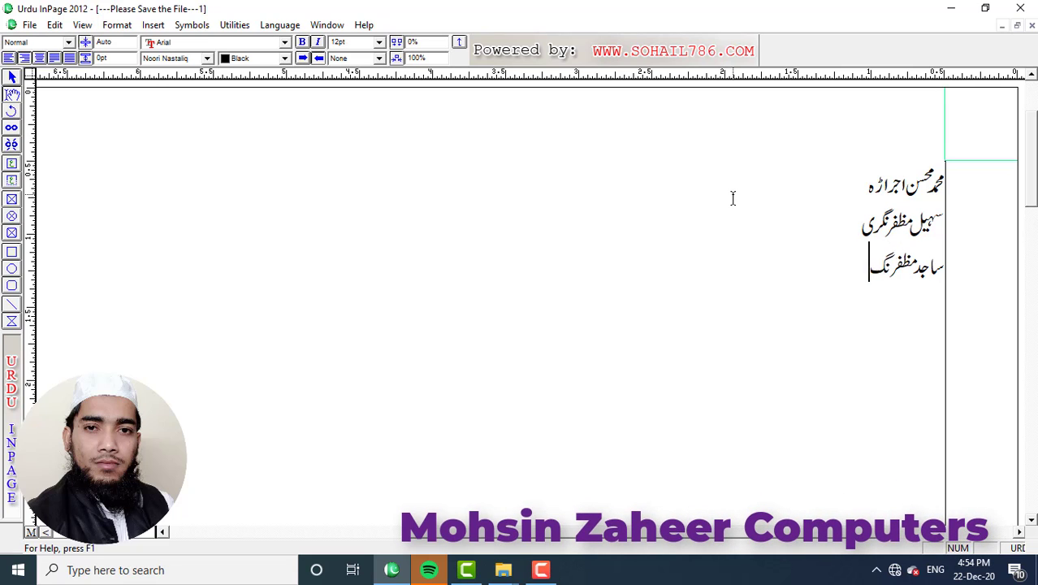
key("Return")
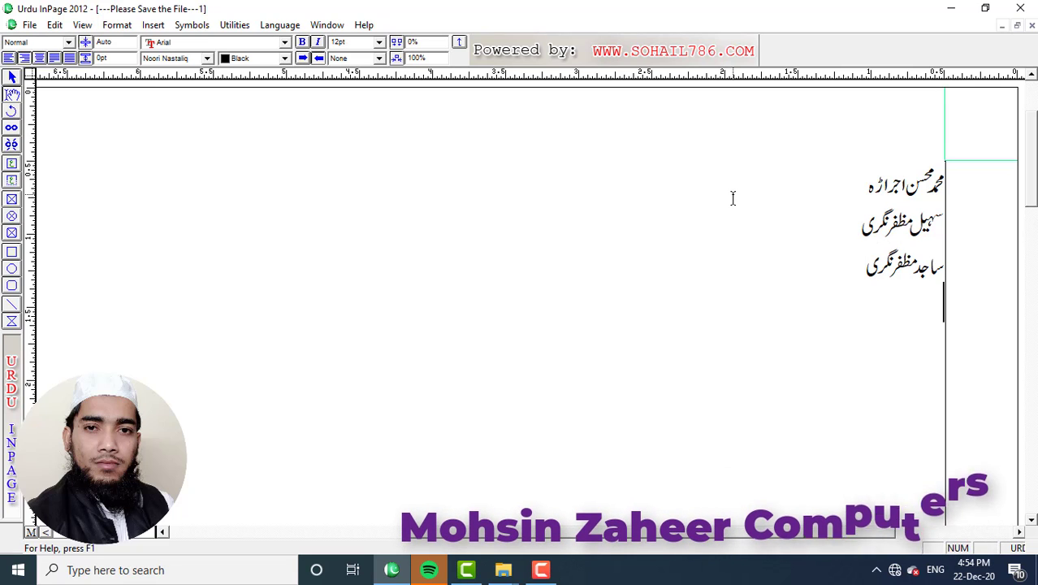
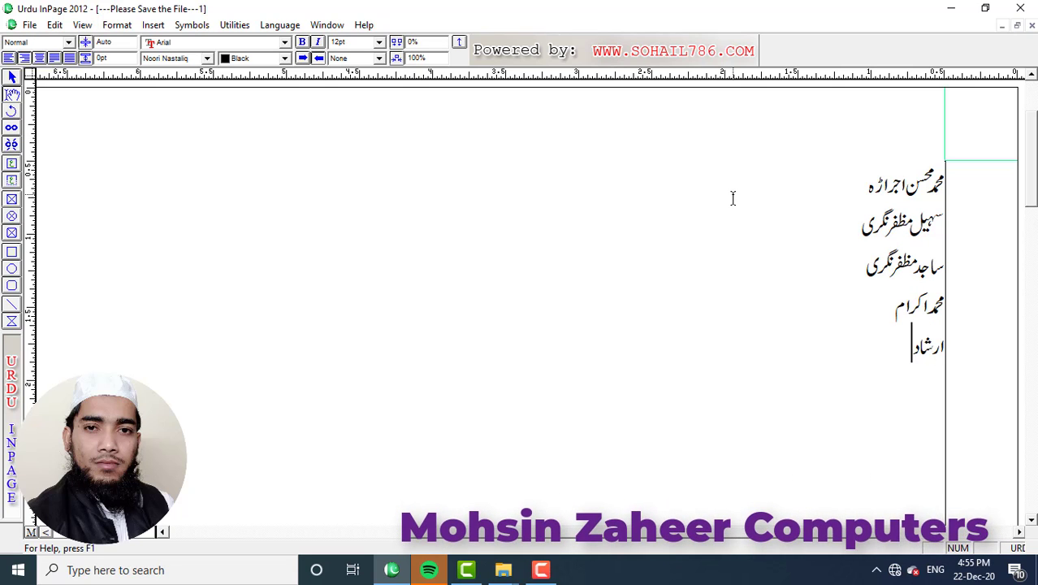
key("Return")
type("تسم")
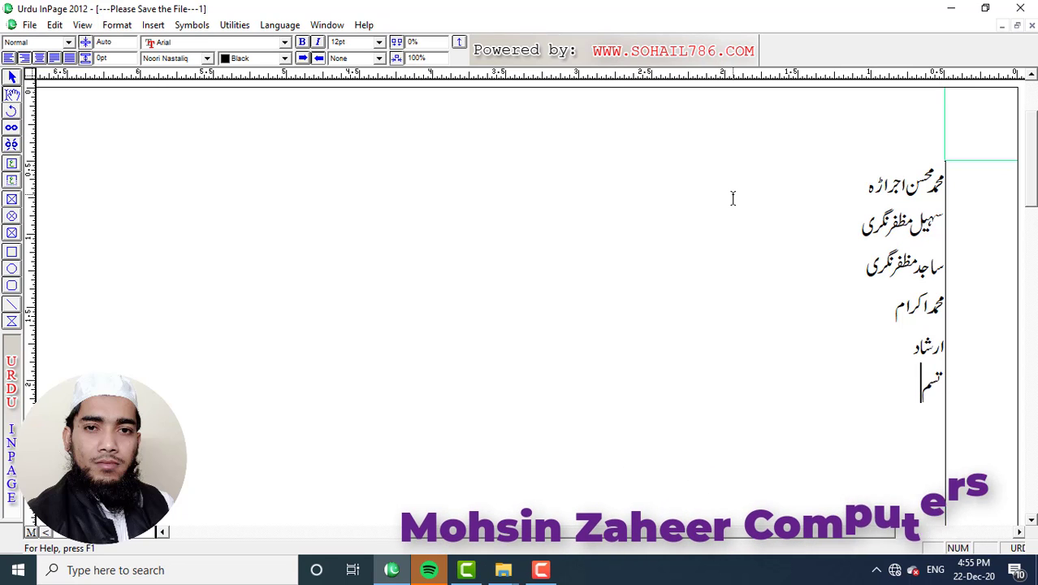
type("م")
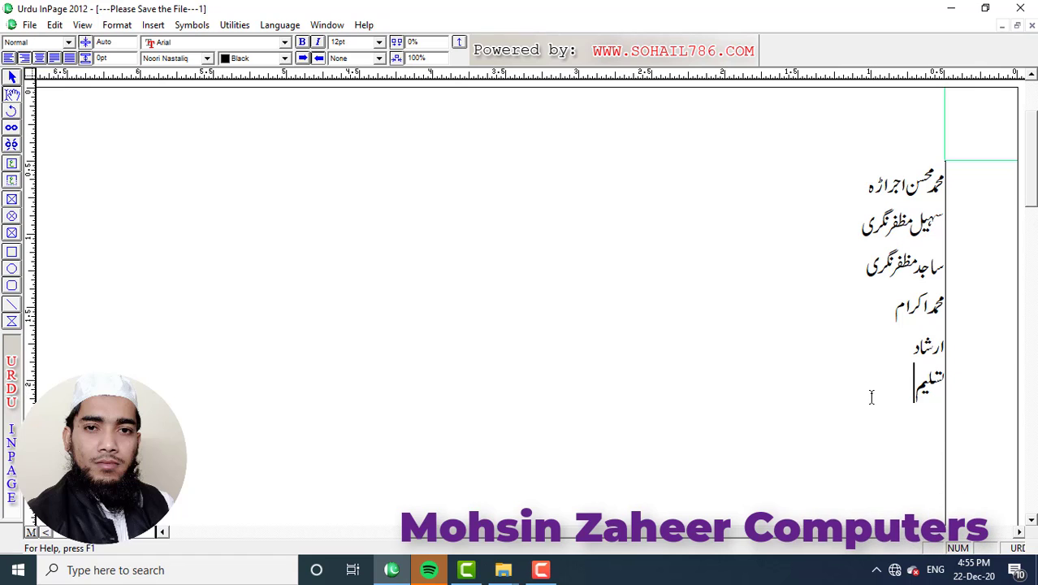
Sort the selected name lines alphabetically with Sort Text using the Urdu Colon delimiter.
left_click_drag(915, 374, 945, 224)
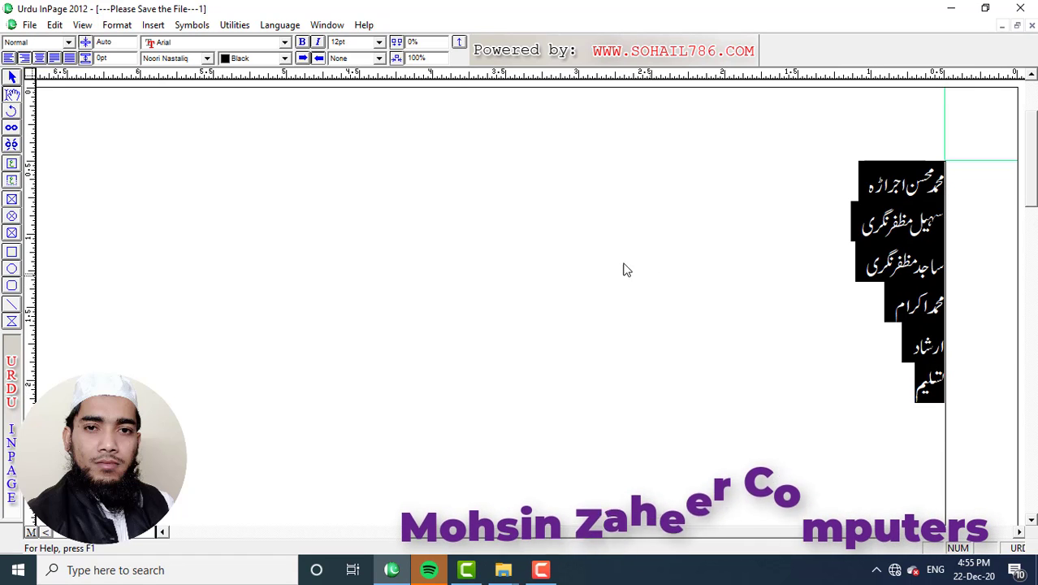
left_click(117, 25)
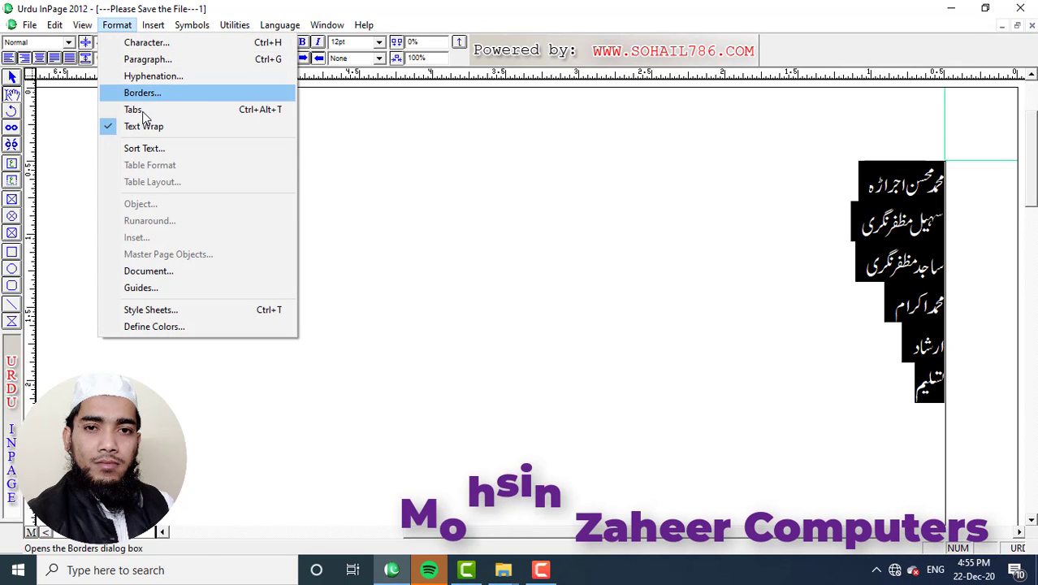
left_click(132, 152)
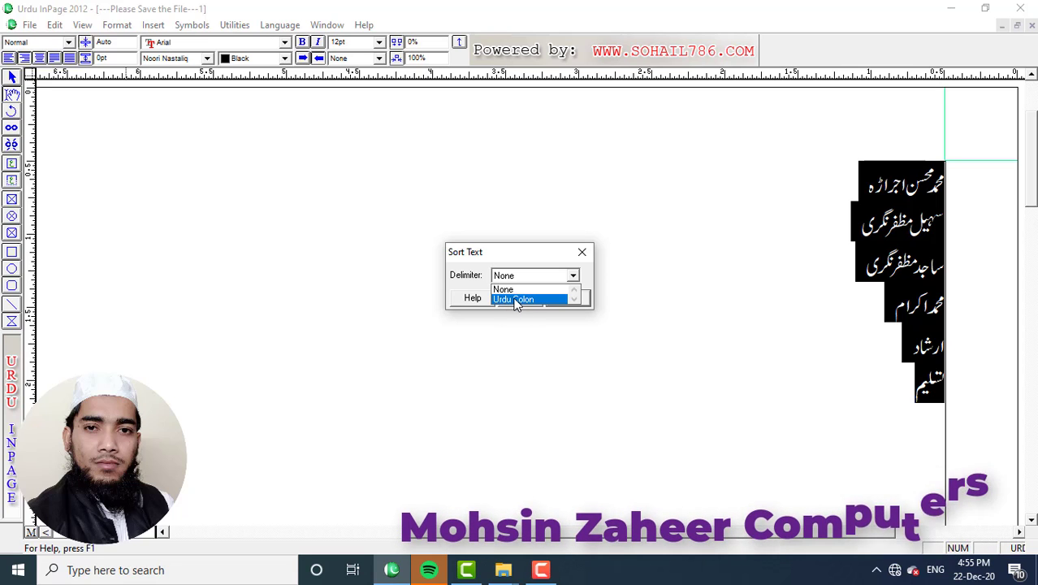
left_click(515, 300)
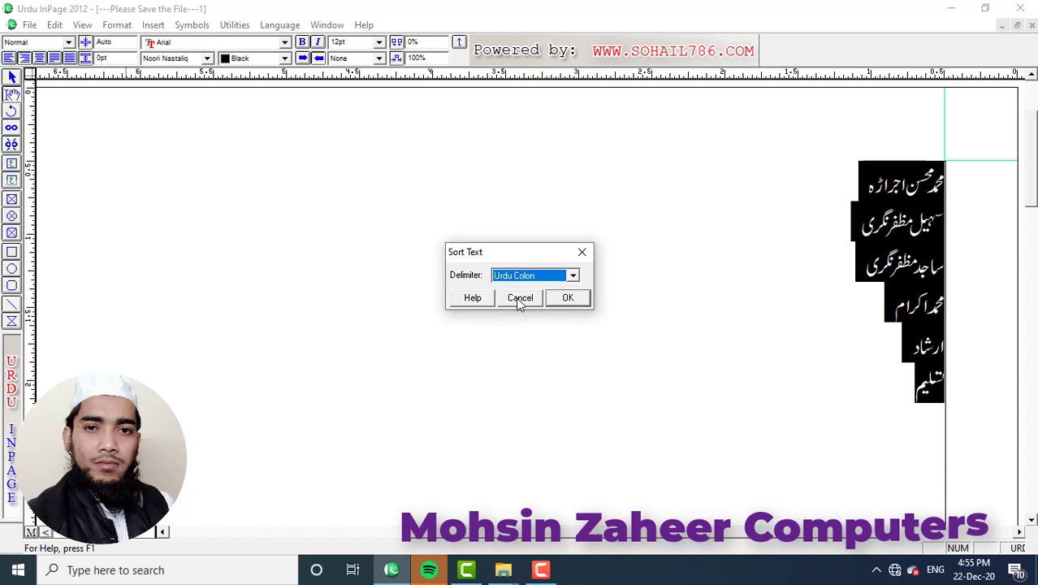
left_click(567, 298)
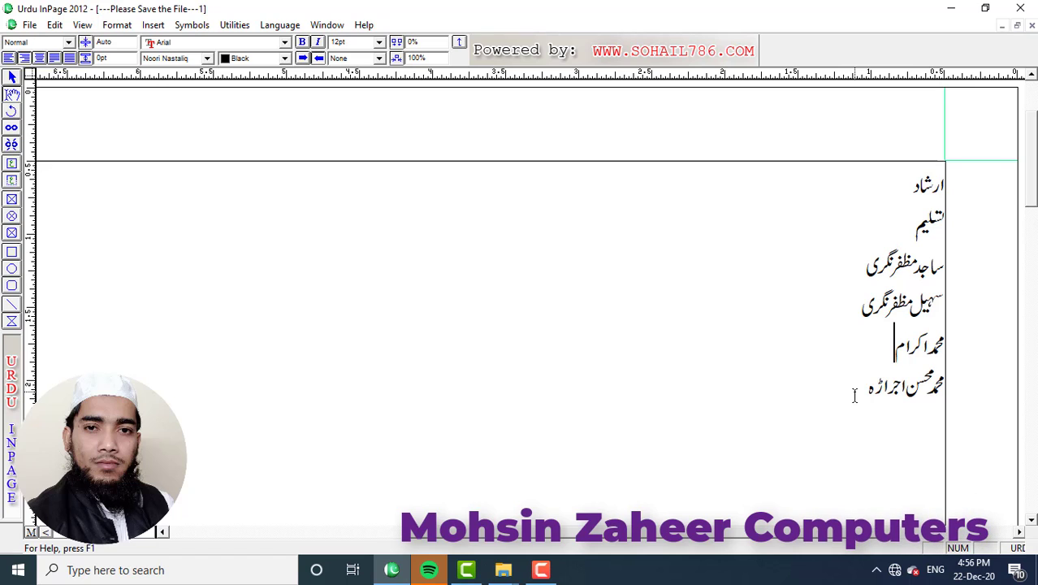
Delete the name list and type a column of Urdu numerals on separate lines.
left_click_drag(853, 391, 945, 186)
key("Delete")
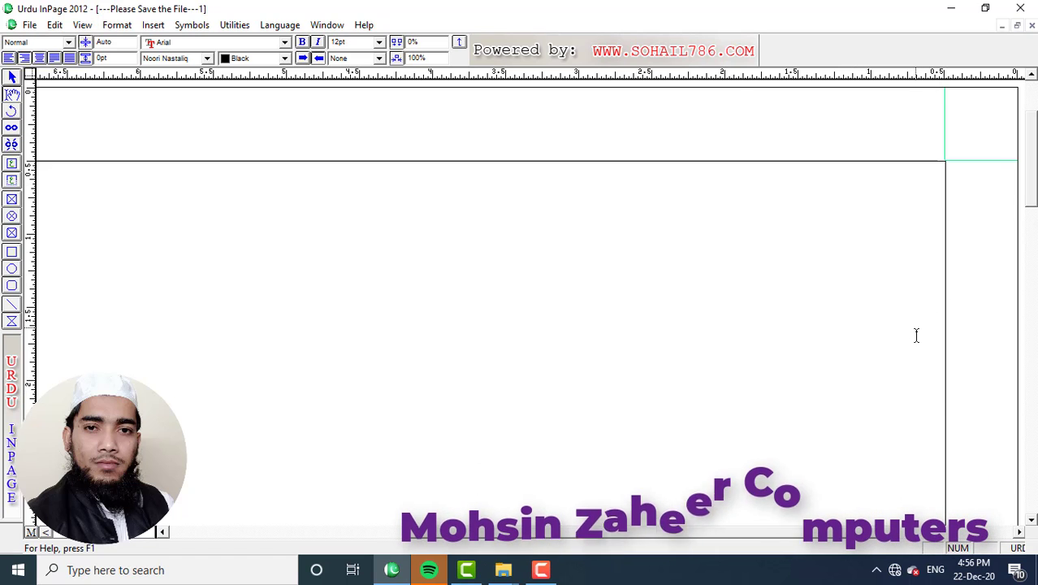
scroll(916, 334, "down", 2)
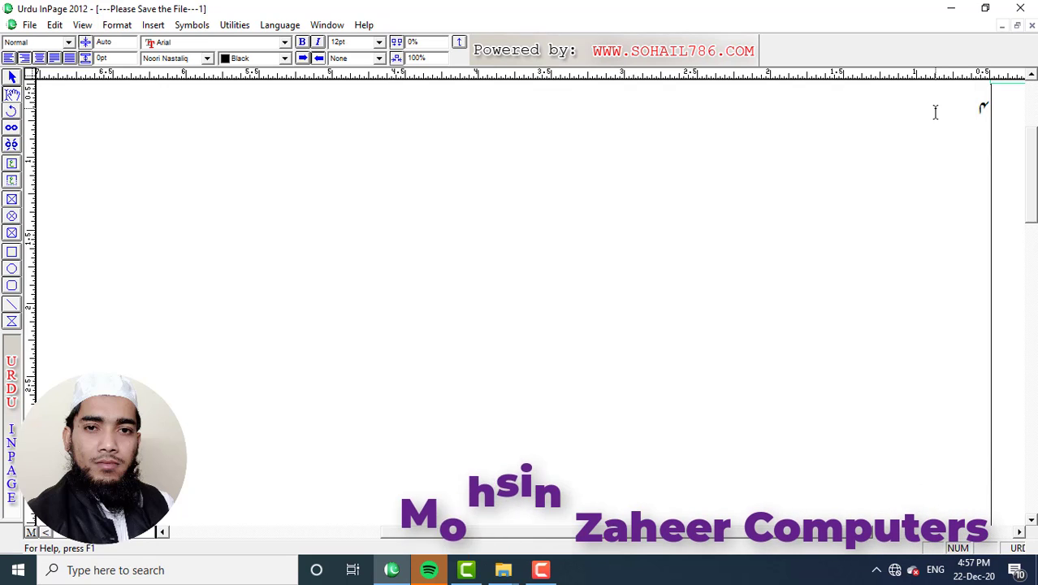
key("Return")
type("4")
key("Return")
type("5")
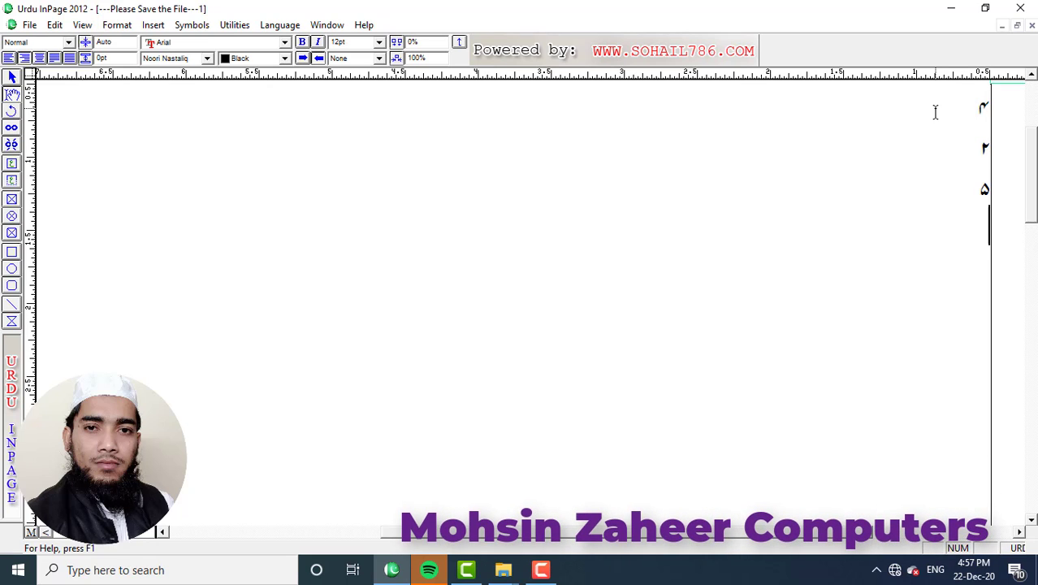
key("Return")
type("3")
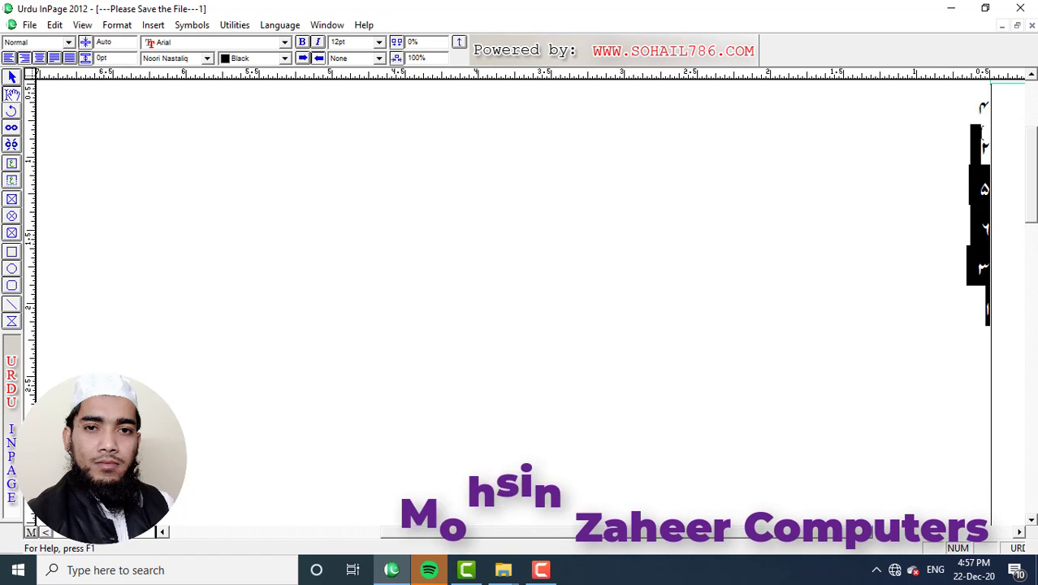
Sort the numeral column ascending with Sort Text using the Urdu Colon delimiter.
left_click_drag(983, 128, 991, 86)
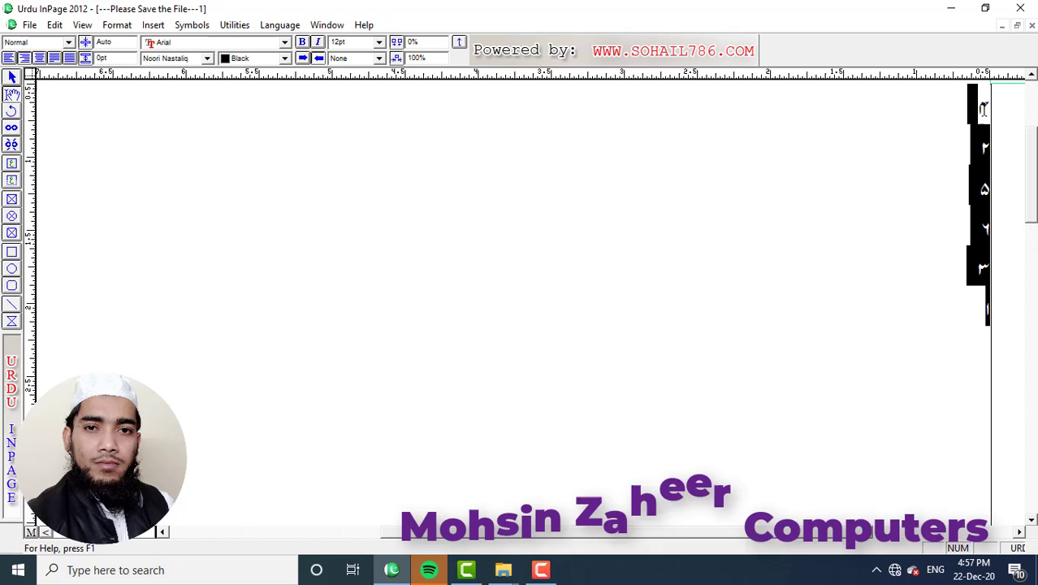
left_click(117, 24)
left_click(132, 147)
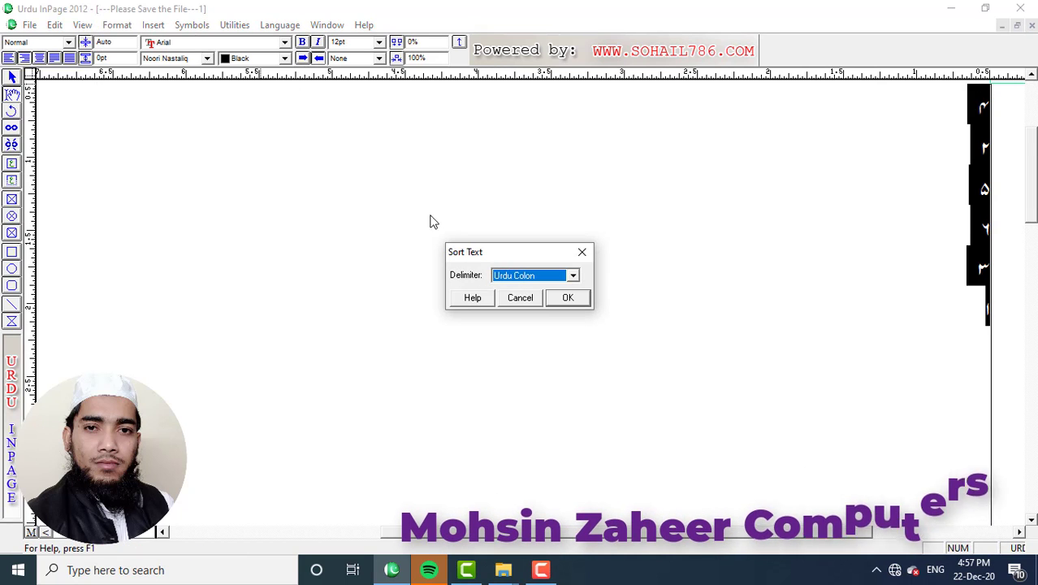
left_click(573, 275)
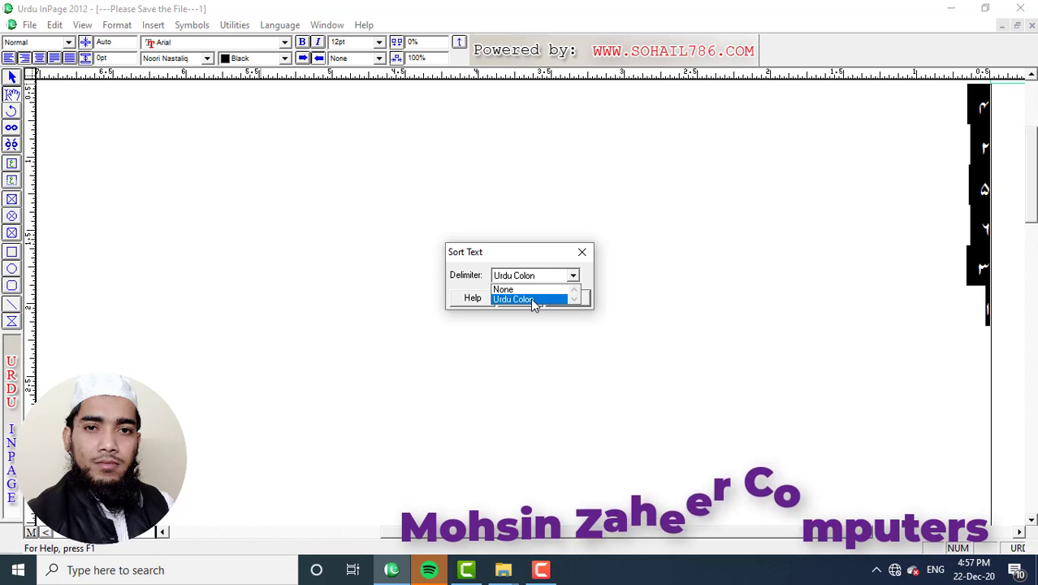
left_click(530, 299)
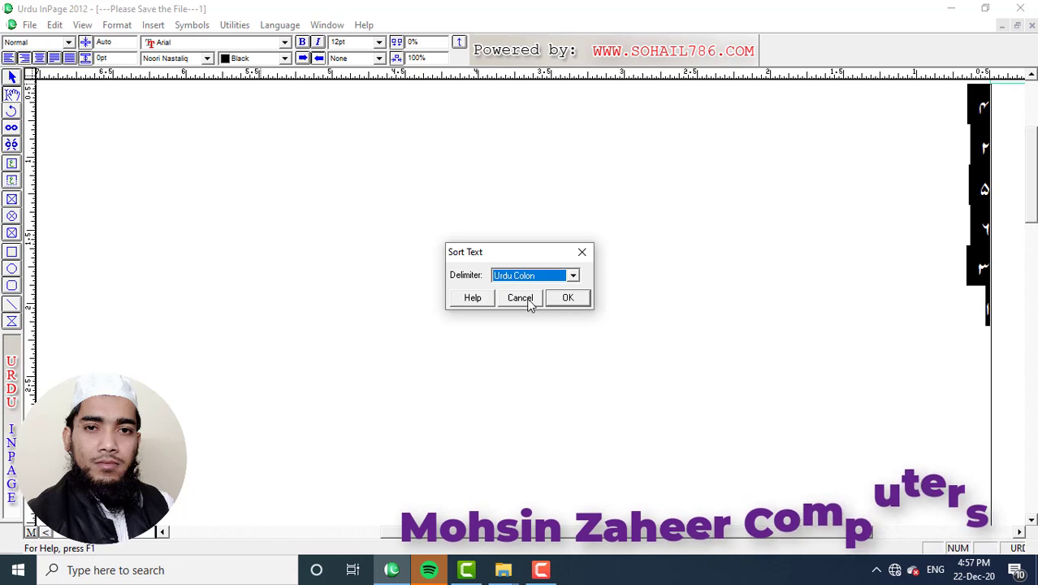
left_click(568, 298)
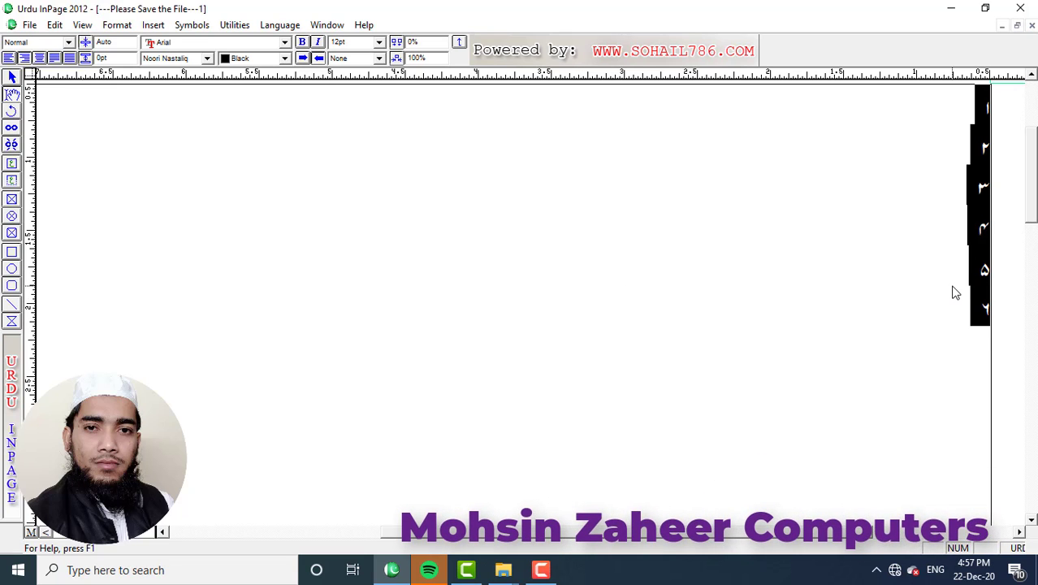
left_click(979, 268)
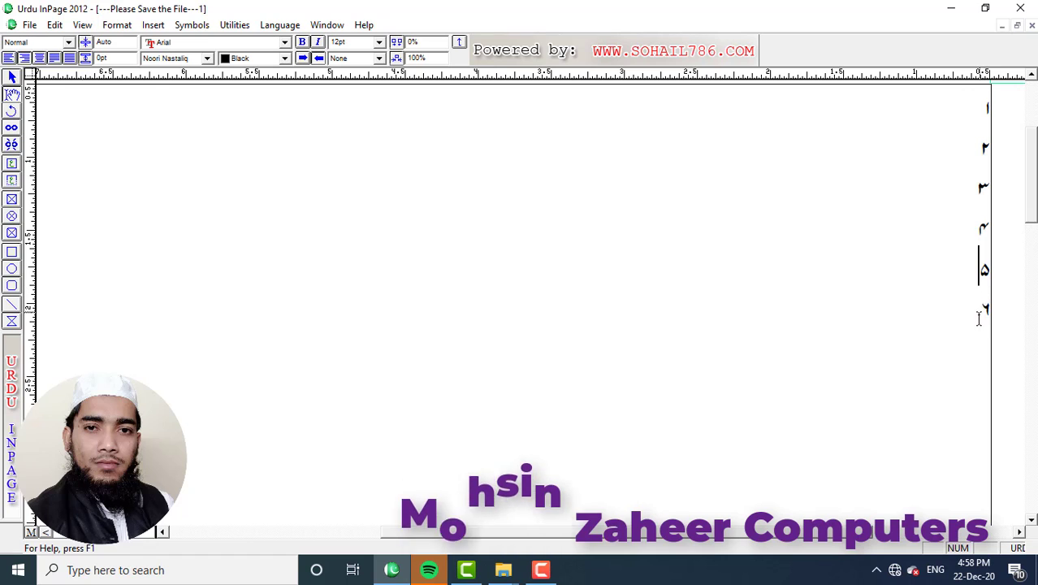
Select the sorted numerals ۱ to ۶ and clear them from the page.
left_click_drag(979, 319, 993, 119)
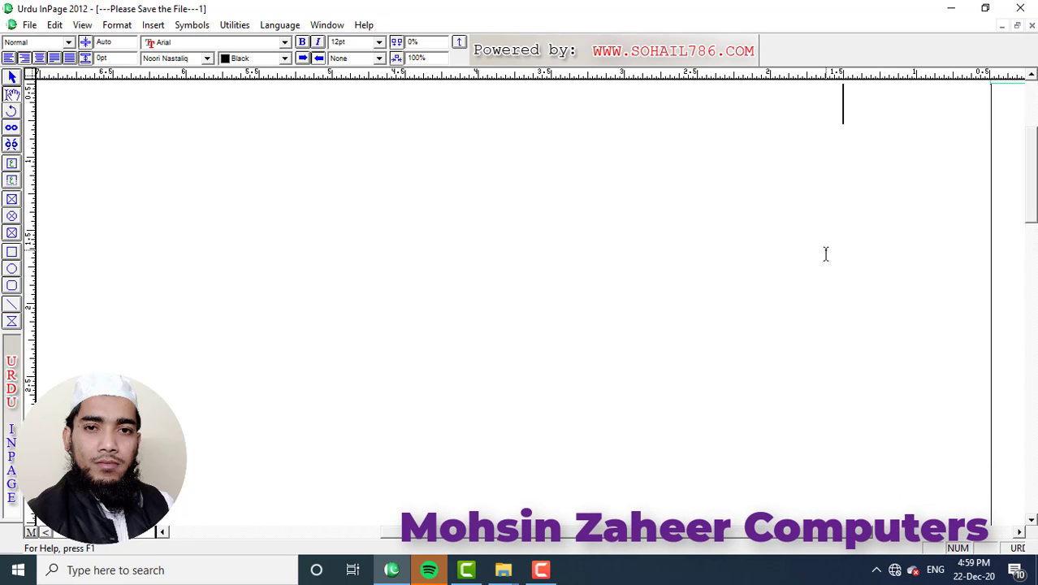
key("Tab")
key("BackSpace")
key("BackSpace")
key("BackSpace")
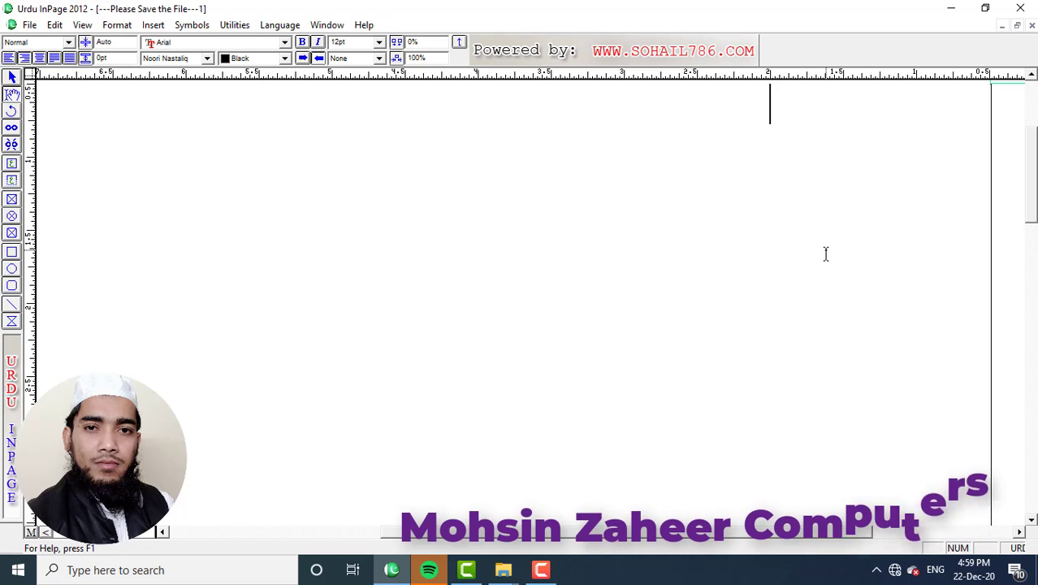
Bring up the Format > Tabs ruler for the empty text frame.
left_click(117, 25)
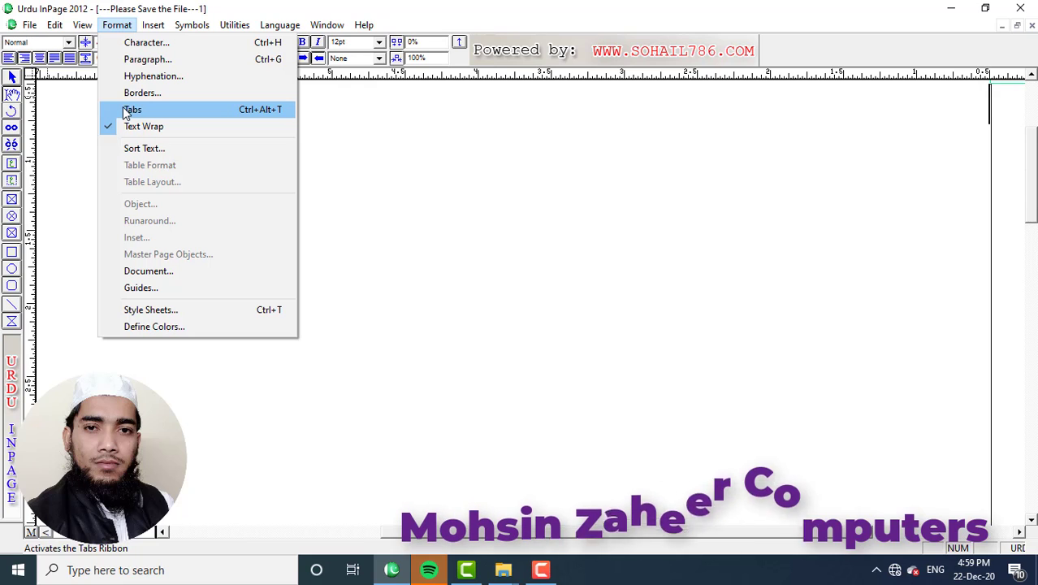
left_click(130, 109)
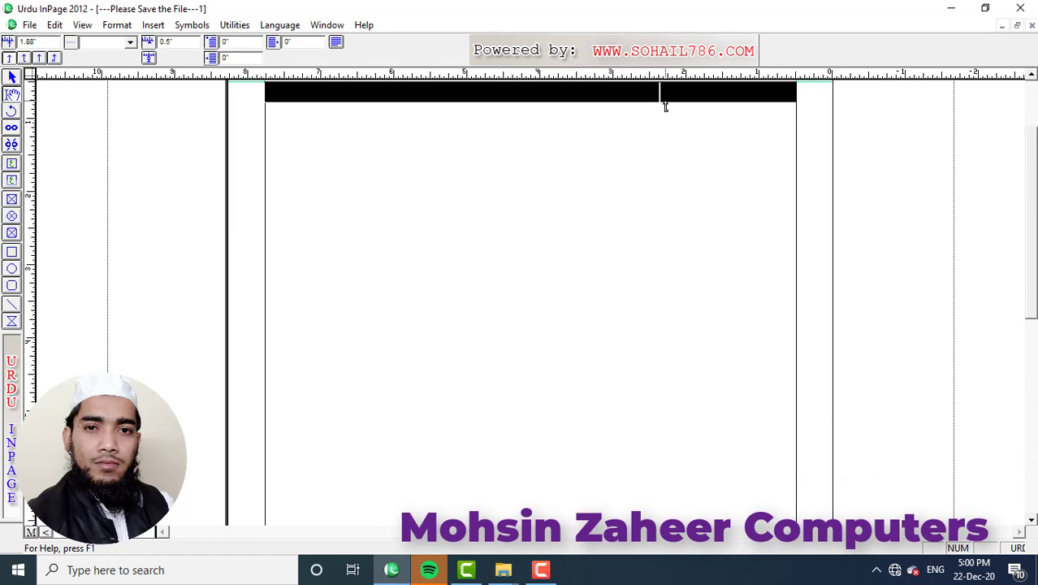
Add tab stops at 1.88 and 5.422 inches and give the tab a dotted leader.
left_click(660, 96)
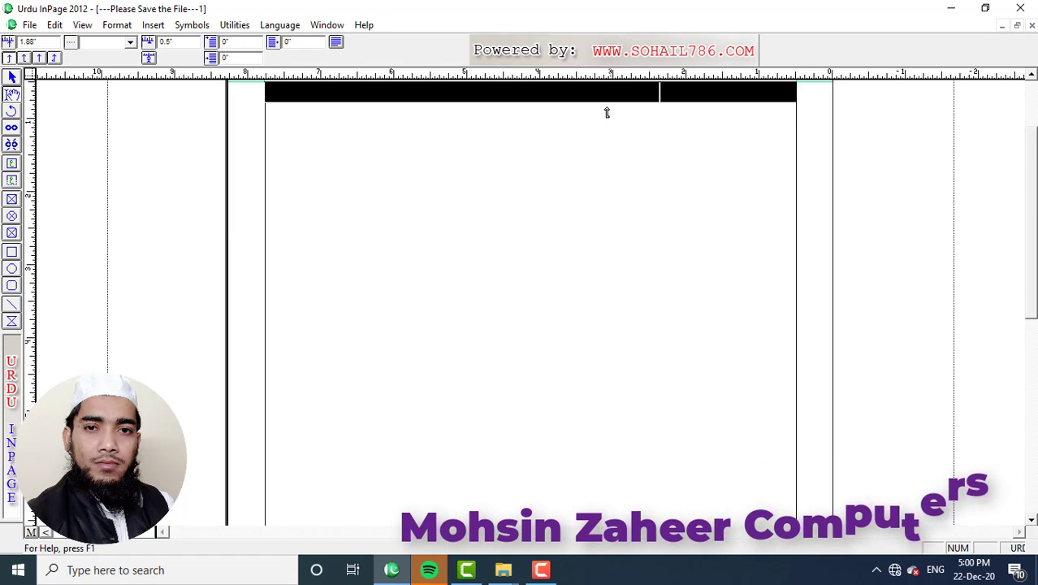
left_click(400, 93)
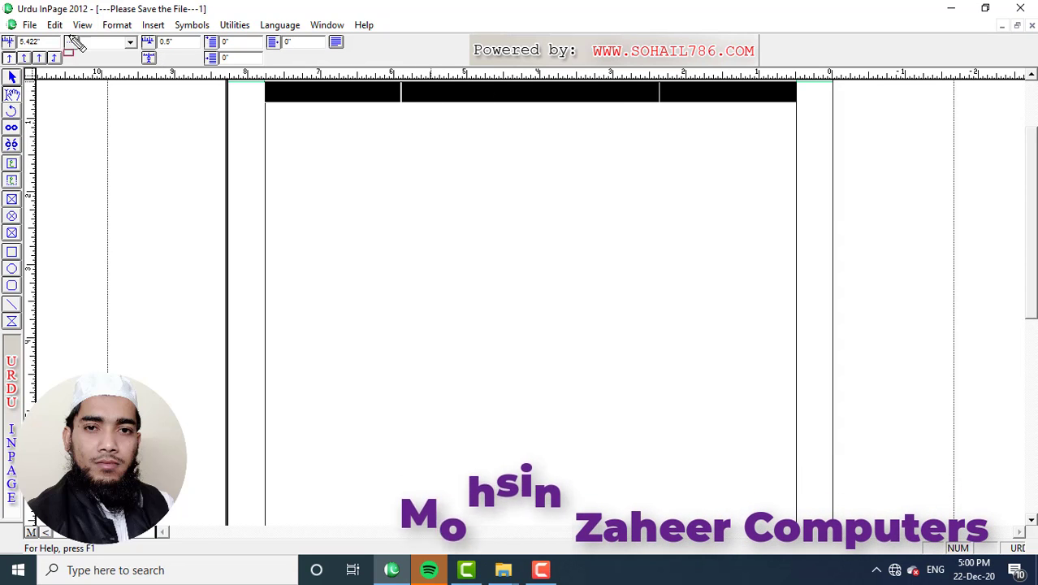
left_click(129, 45)
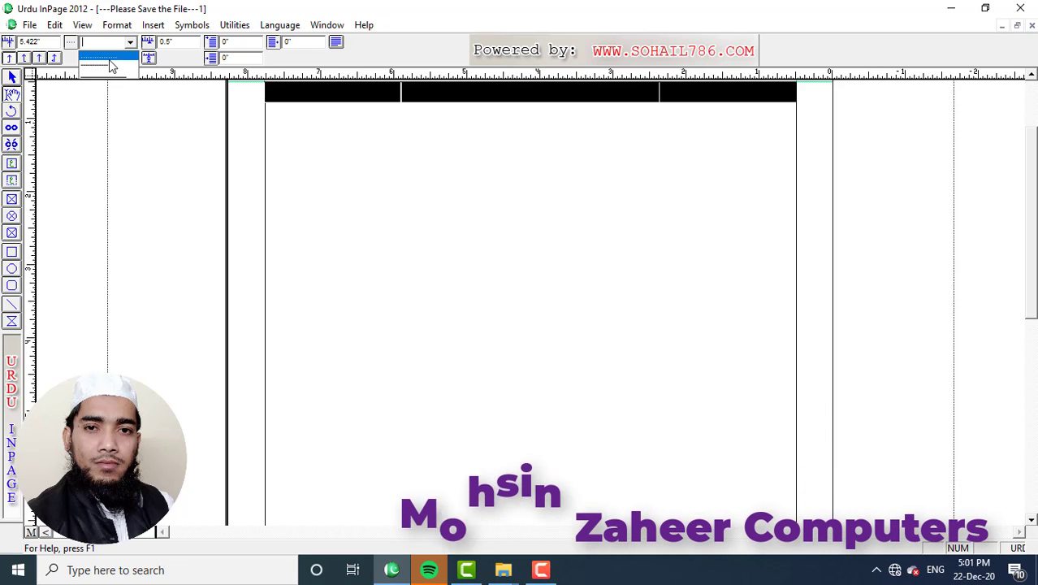
left_click(109, 60)
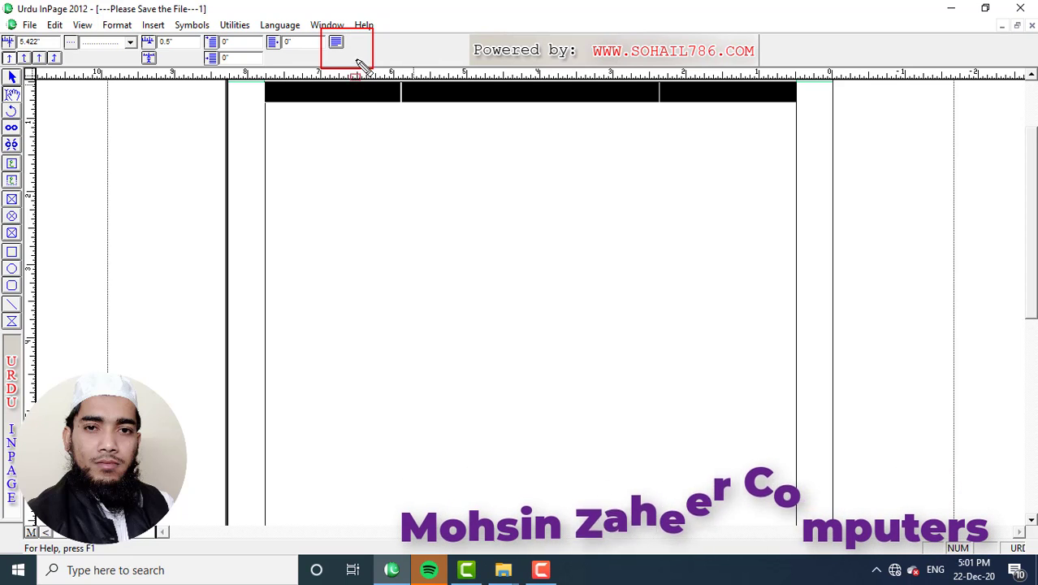
left_click(128, 27)
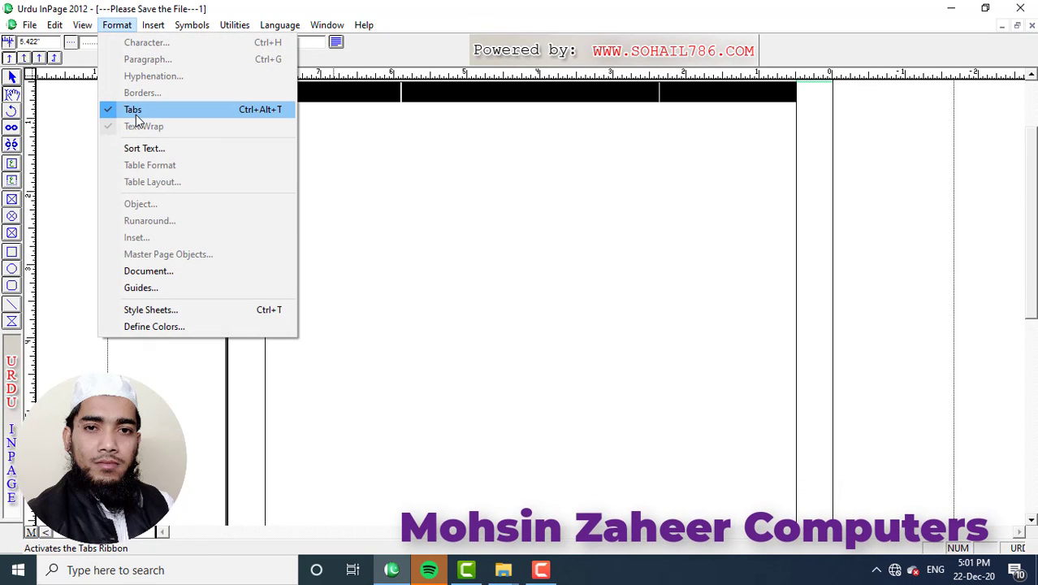
Close the Tabs ribbon and set the font size to 24pt.
left_click(336, 44)
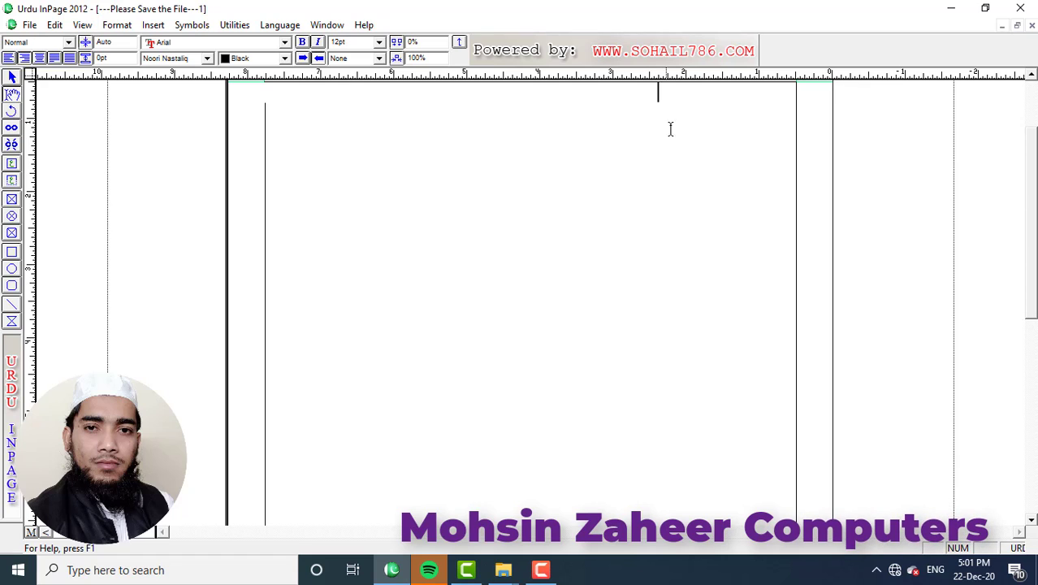
left_click(379, 44)
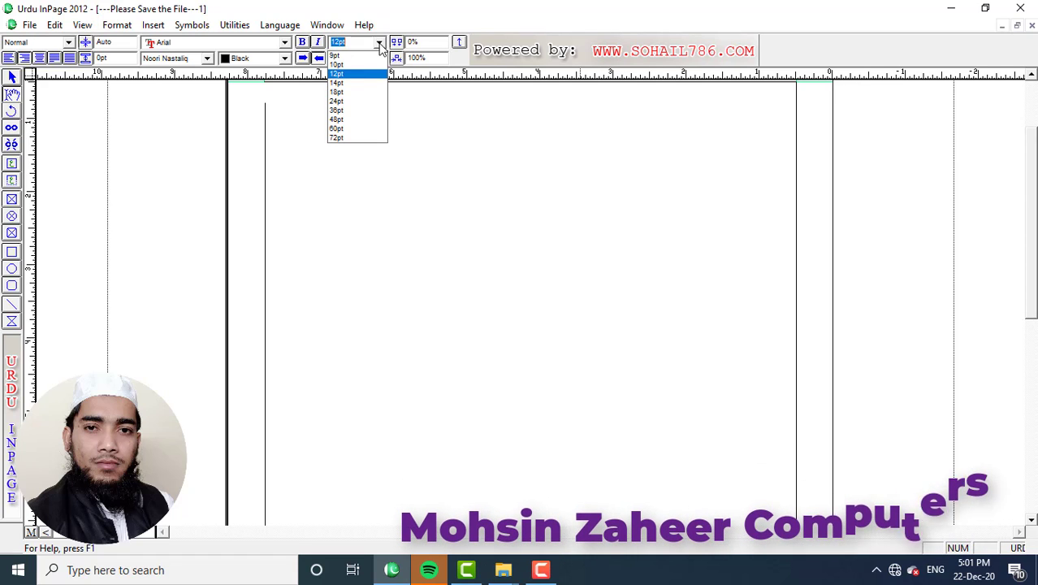
left_click(349, 103)
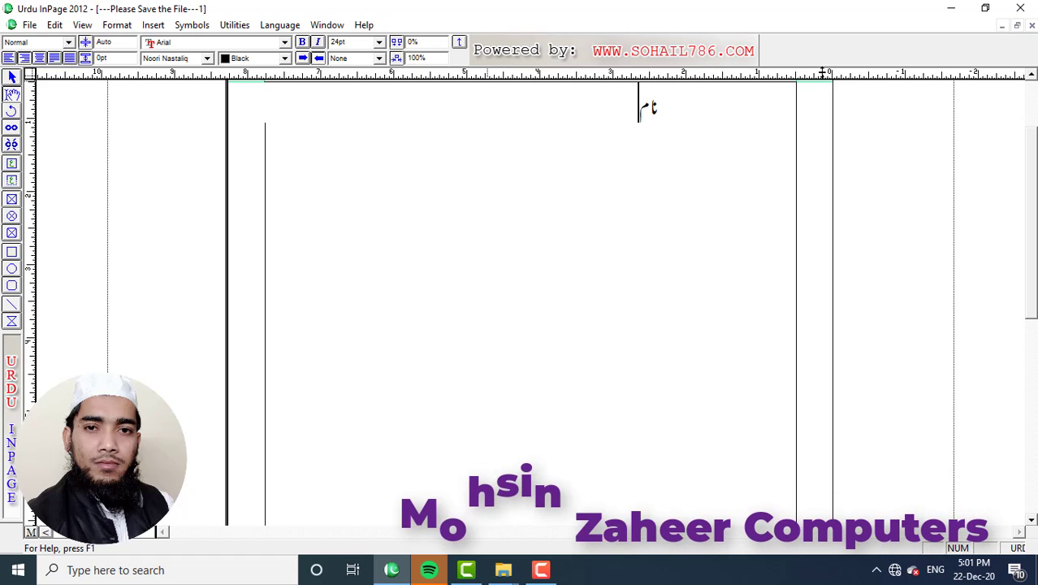
Type the نام کتاب line with a dotted leader to the title معصومانہ شاعری.
type("کتاب")
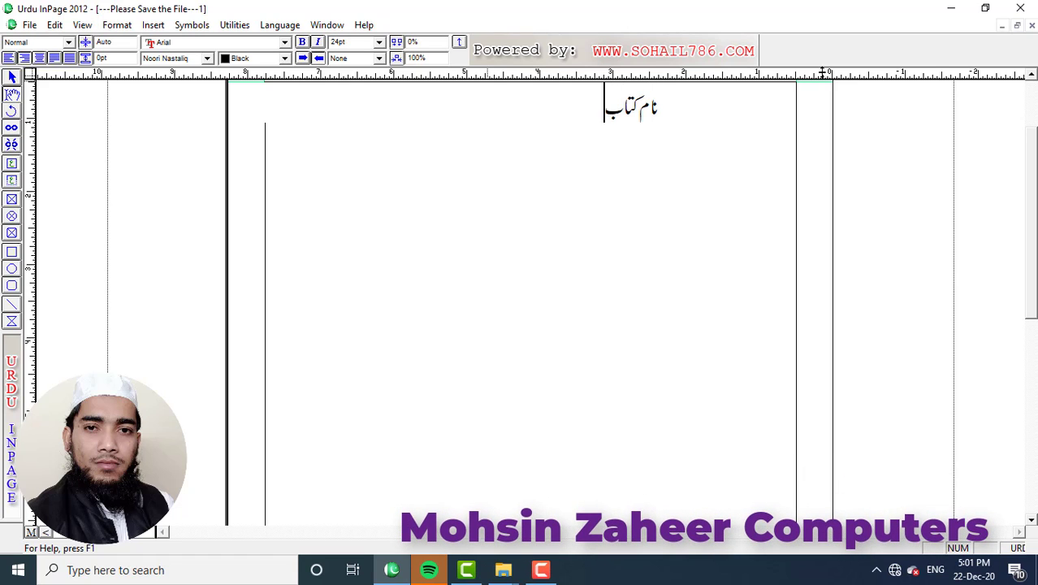
type("................................")
type("معث")
key("BackSpace")
type("صوم")
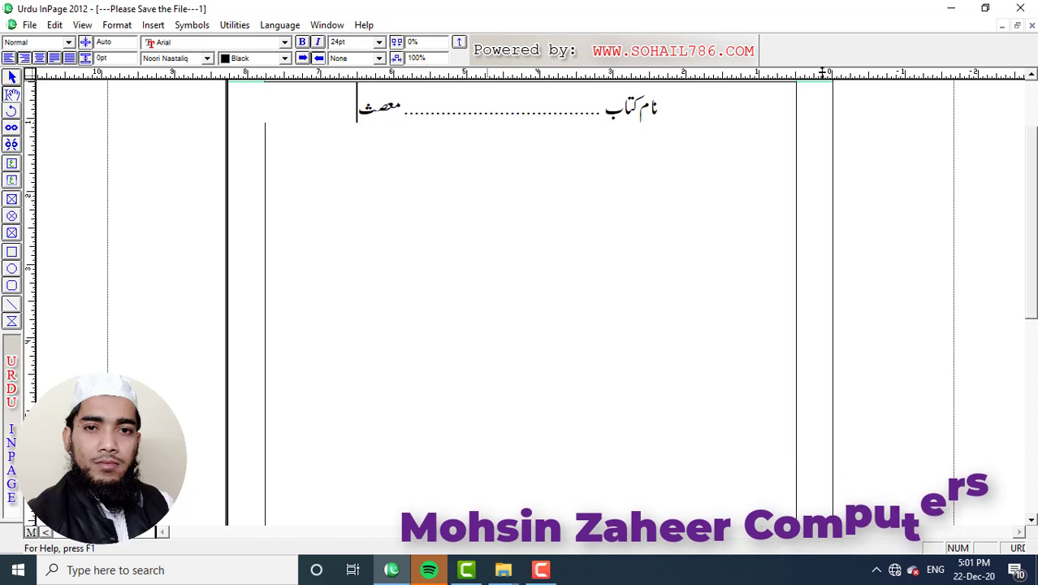
type("انہ شاعری")
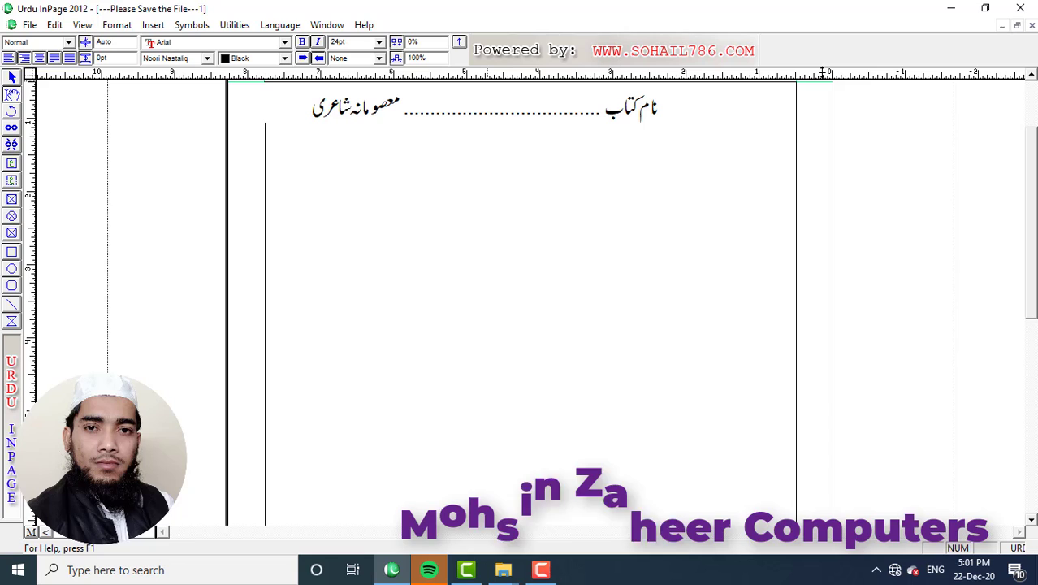
On a new line, add شاعر dotted to the poet's name, then begin the next line.
key("Return")
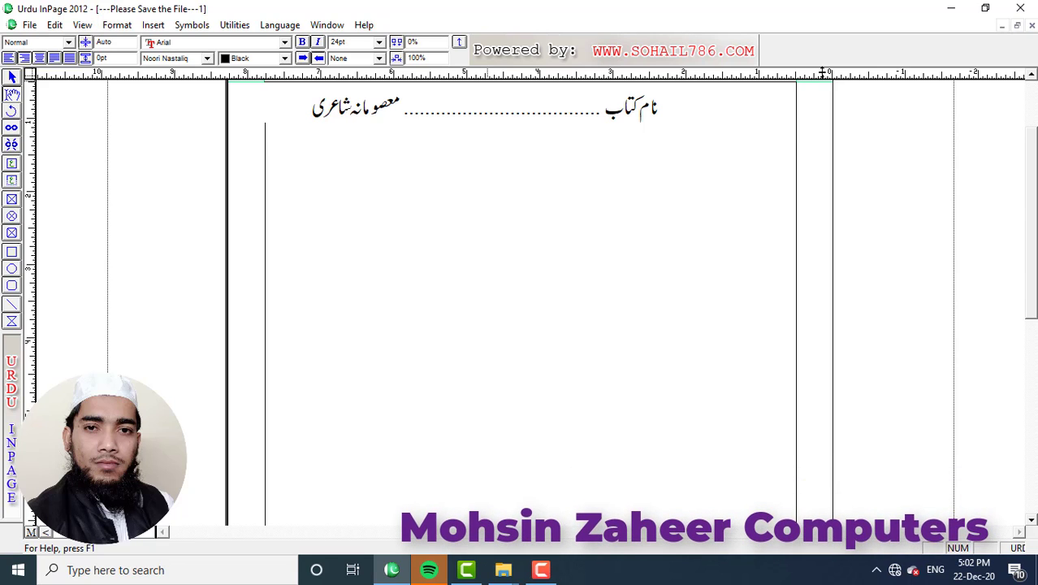
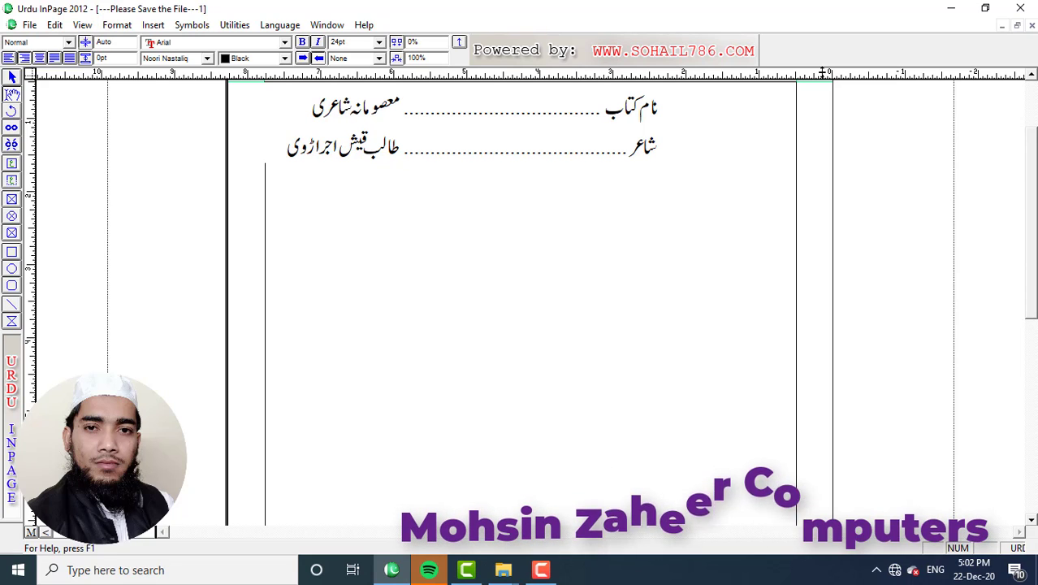
key("Return")
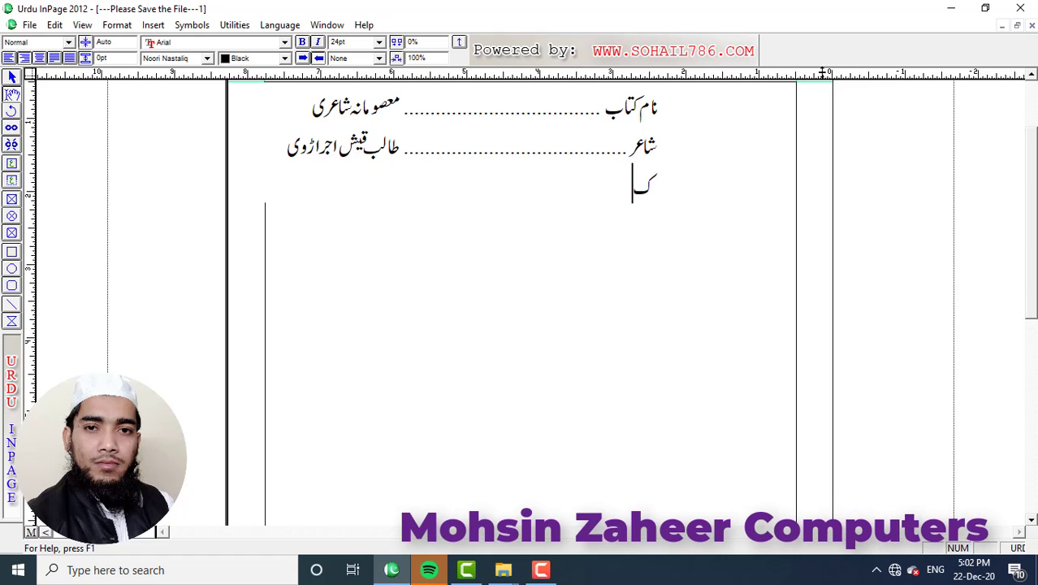
Add a کمپوزنگ line with the composer's name and a dotted تعداد صفحات line reading ۳۲.
type("کمپوزنگ\t")
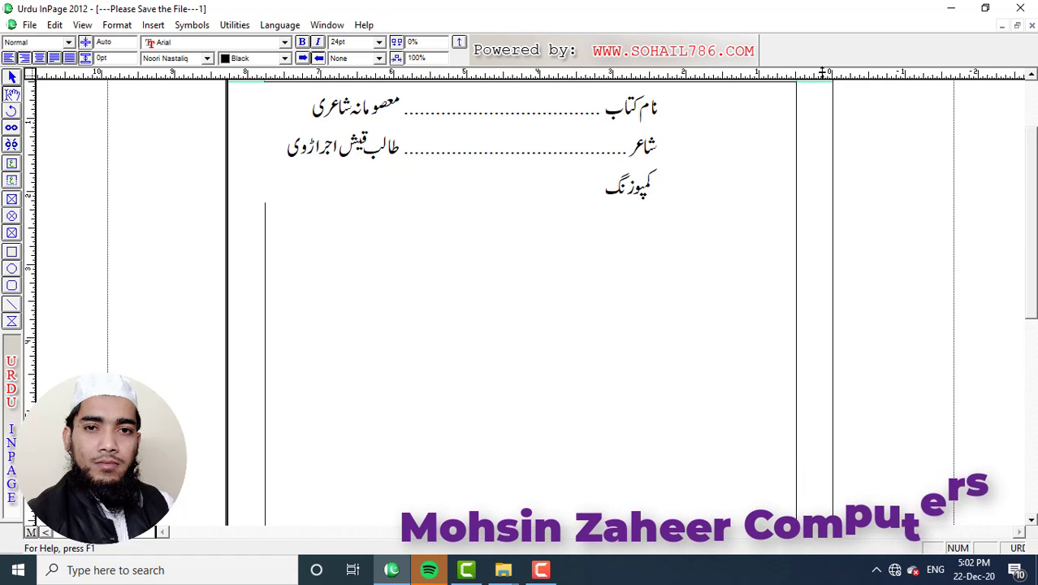
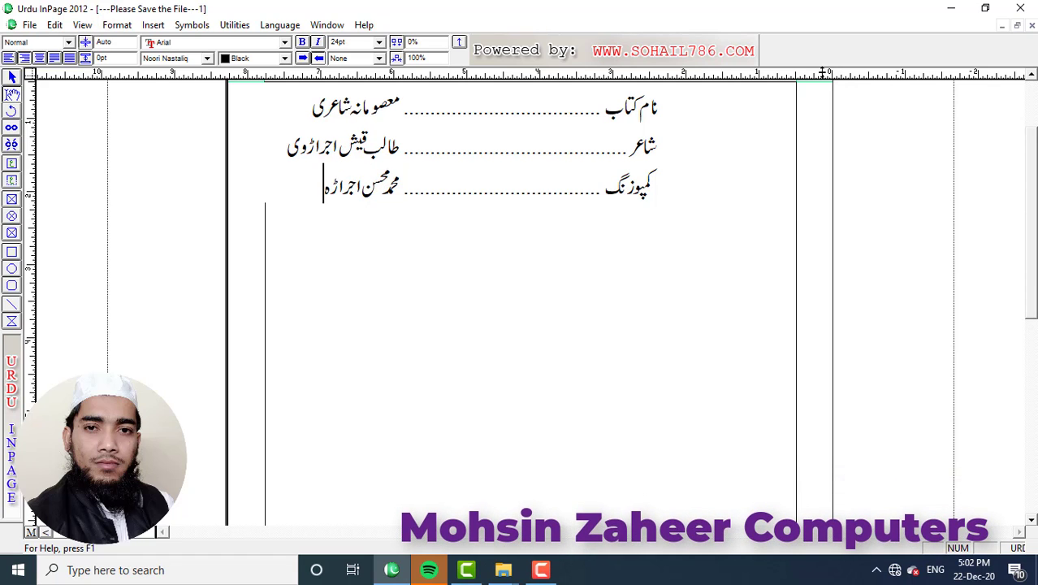
key("Return")
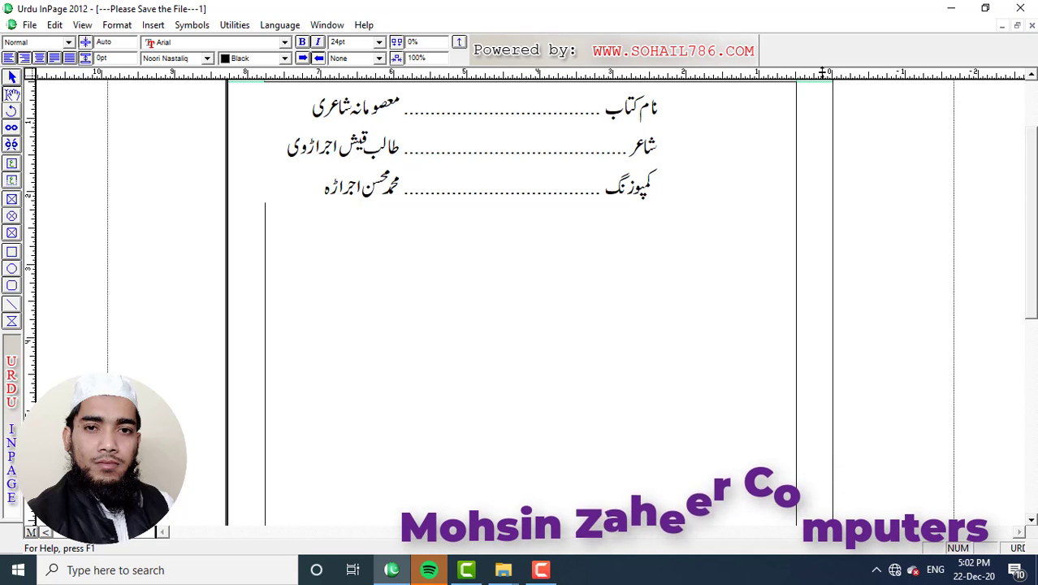
type("تعداد ص")
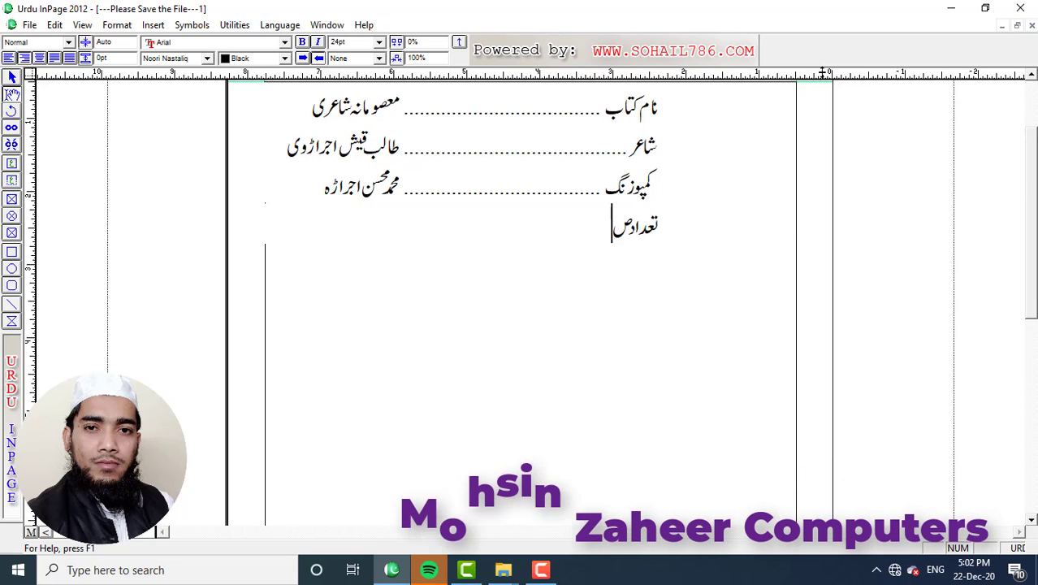
type("فحا")
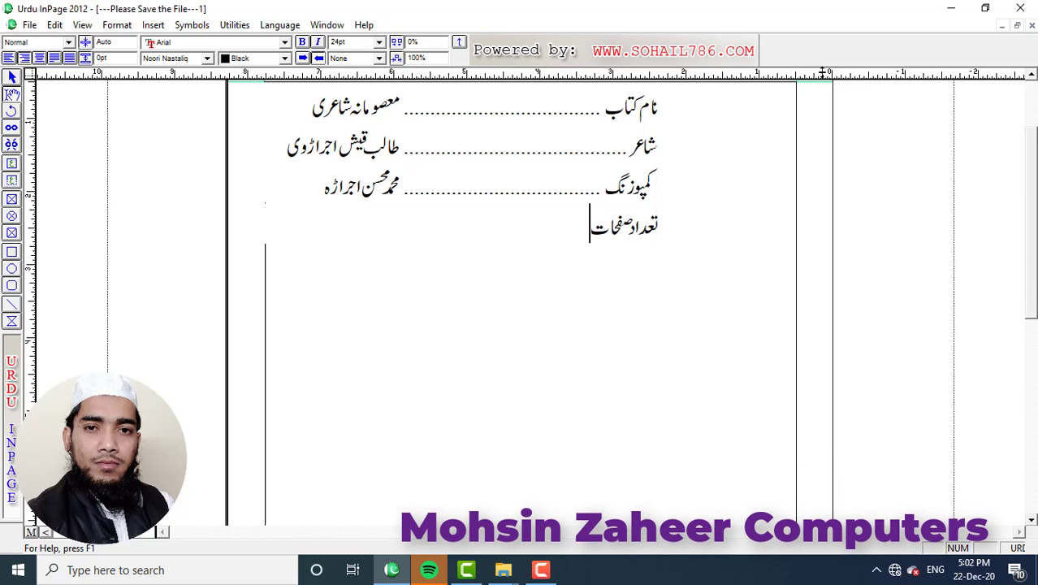
type("ت")
key("Tab")
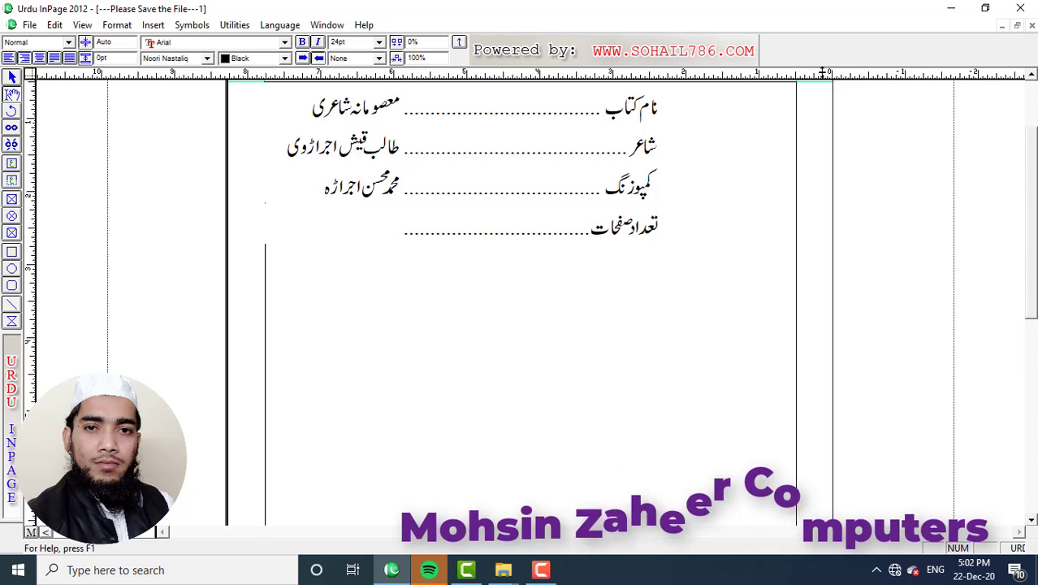
type("342")
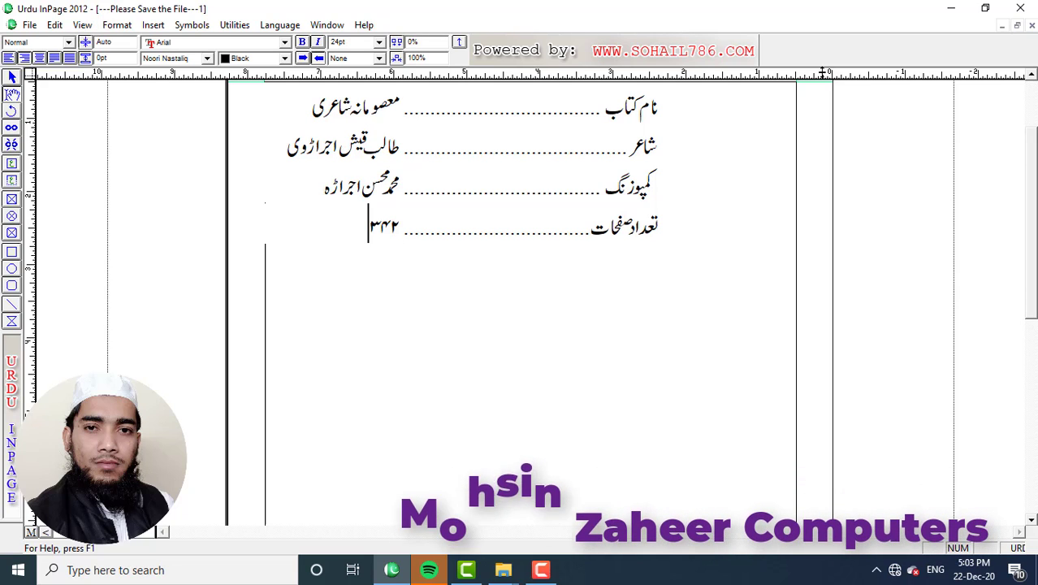
key("BackSpace")
key("BackSpace")
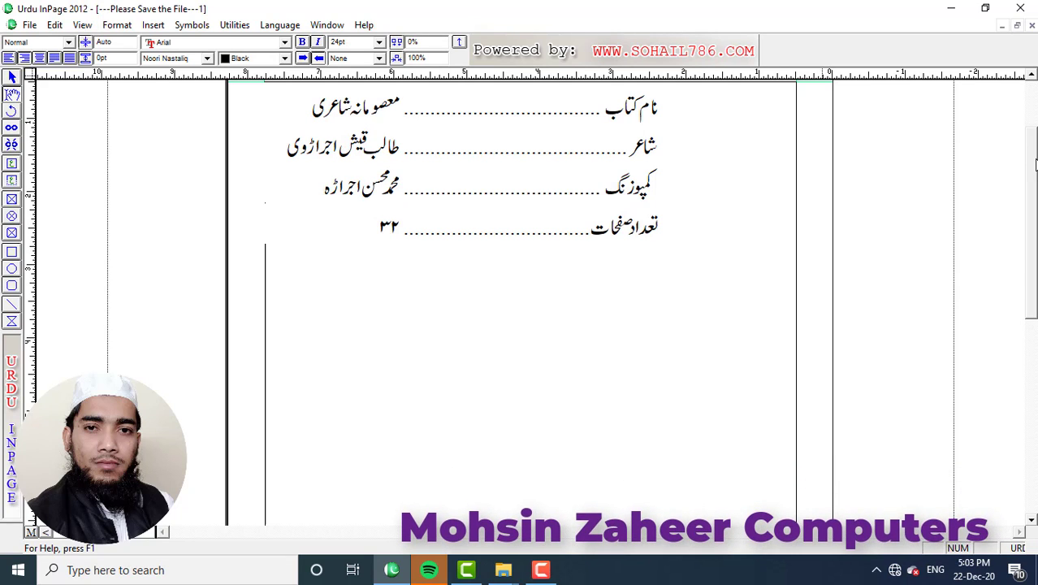
left_click_drag(1036, 165, 1034, 128)
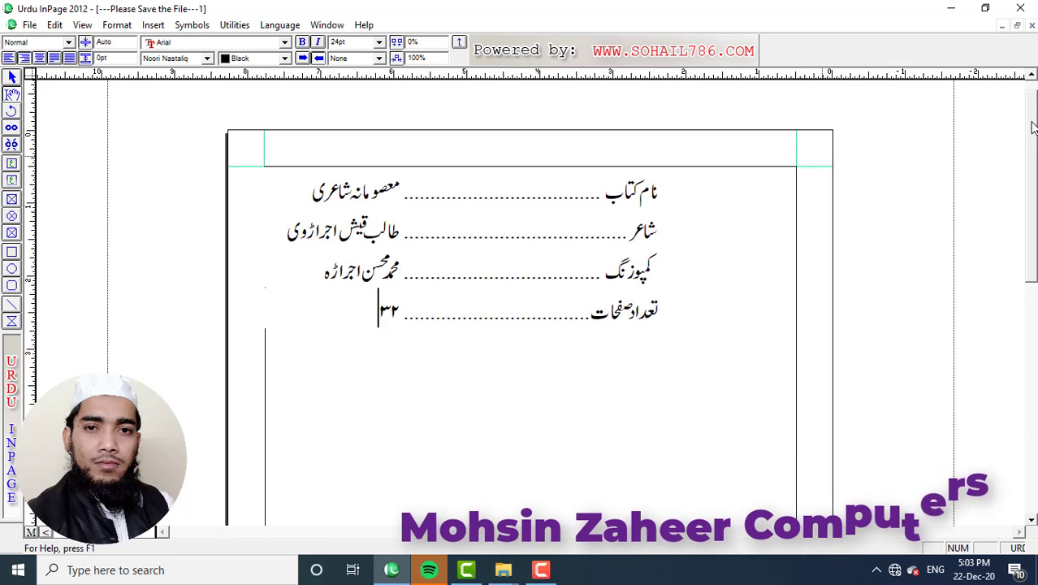